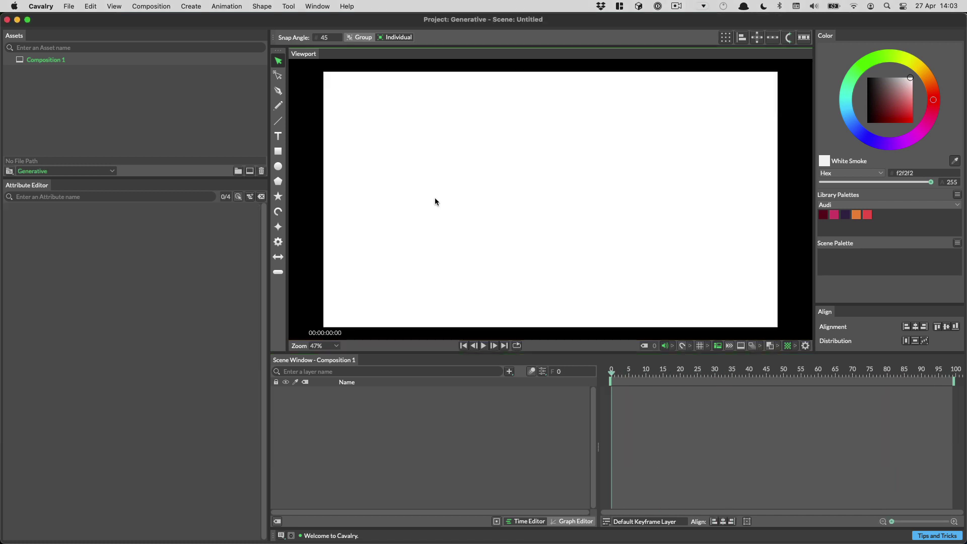
Add a Rectangle Pattern layer to Composition 1 by searching 'rect'
{"action": "left_click", "coordinate": [509, 373]}
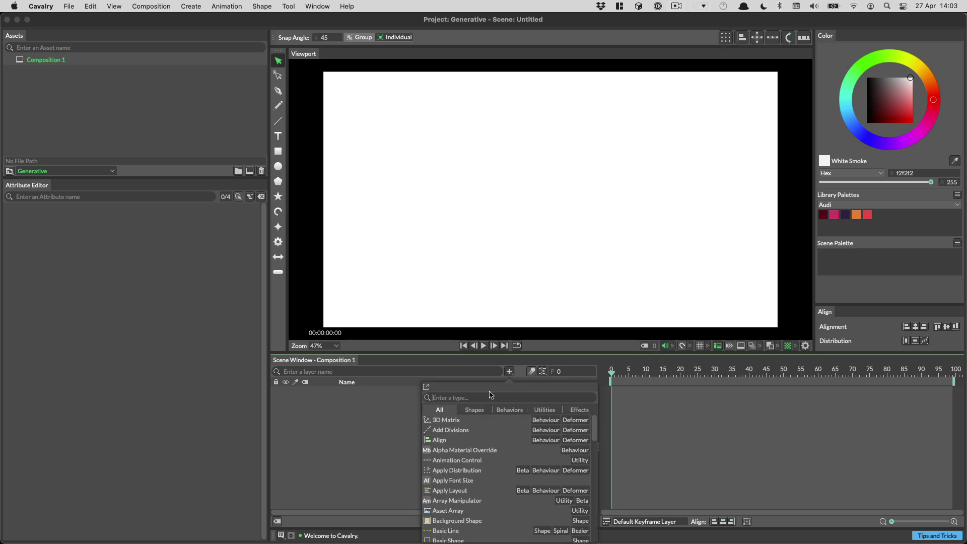
{"action": "type", "text": "rect"}
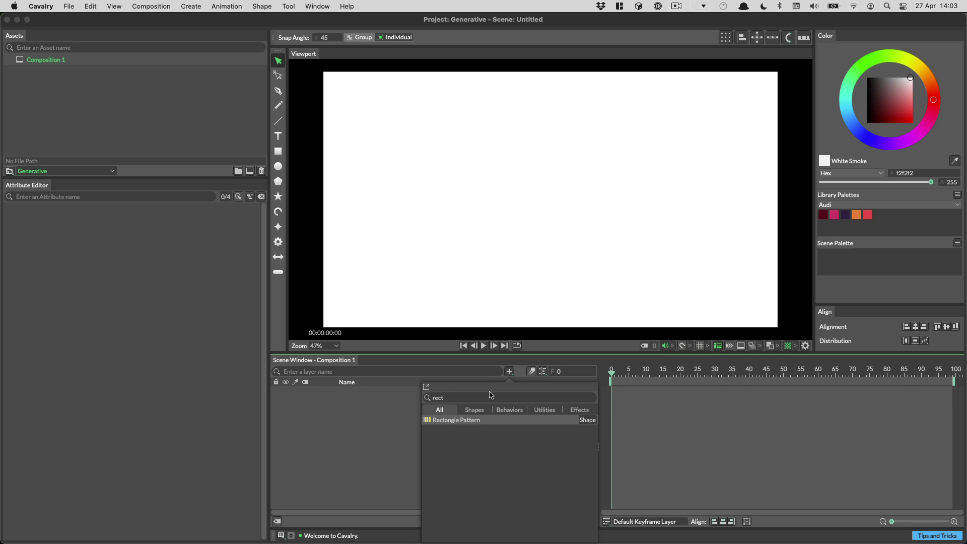
{"action": "key", "text": "Return"}
{"action": "left_click", "coordinate": [384, 422]}
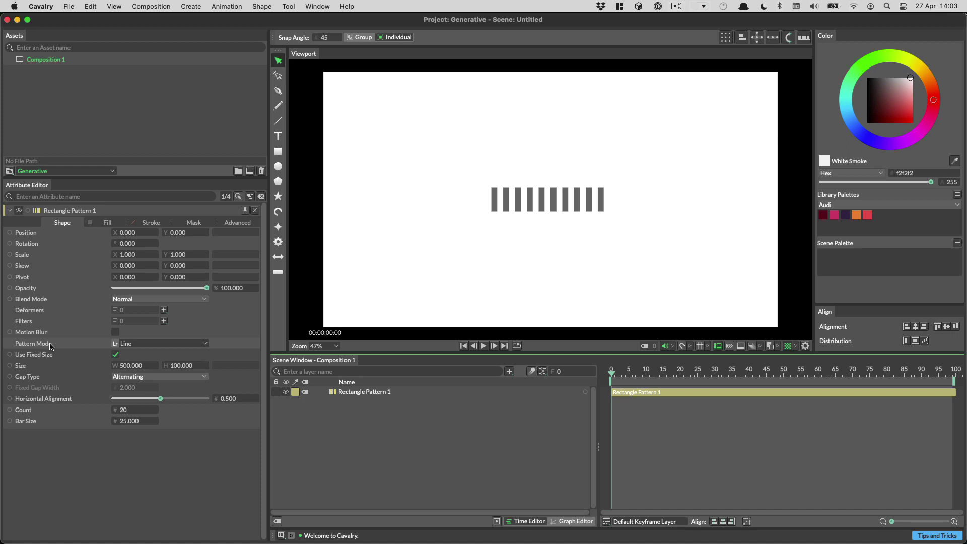
Preview the Ring pattern mode, then return the pattern to Line mode
{"action": "left_click", "coordinate": [137, 348]}
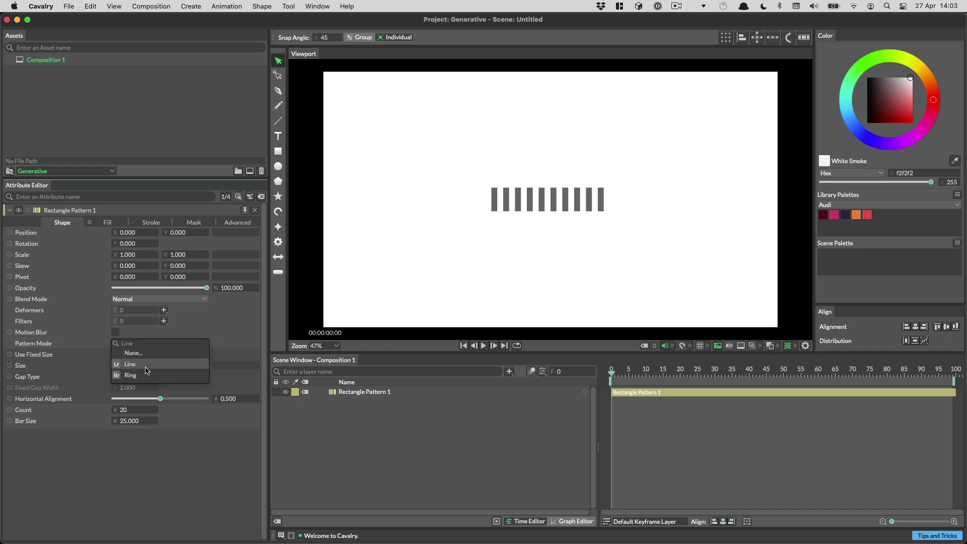
{"action": "left_click", "coordinate": [146, 375]}
{"action": "left_click", "coordinate": [157, 344]}
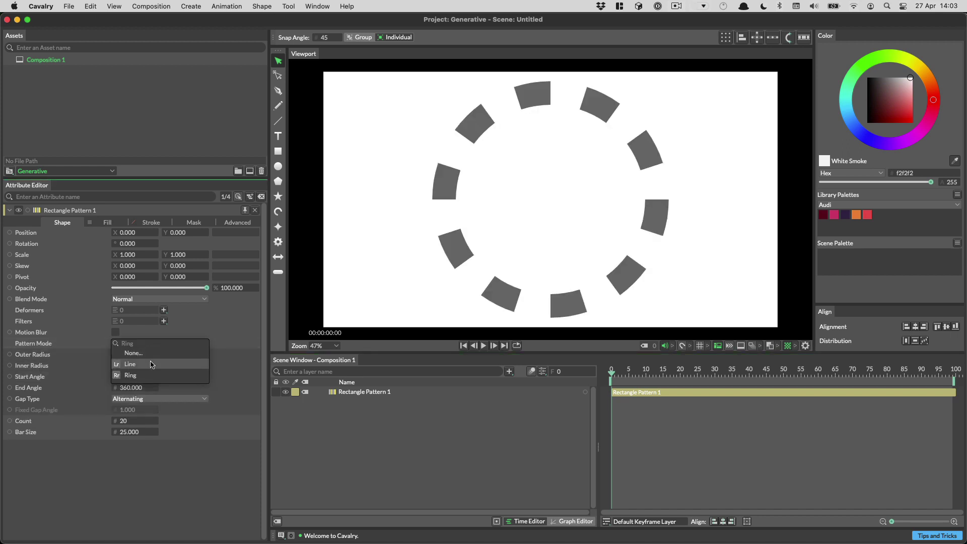
{"action": "left_click", "coordinate": [162, 363]}
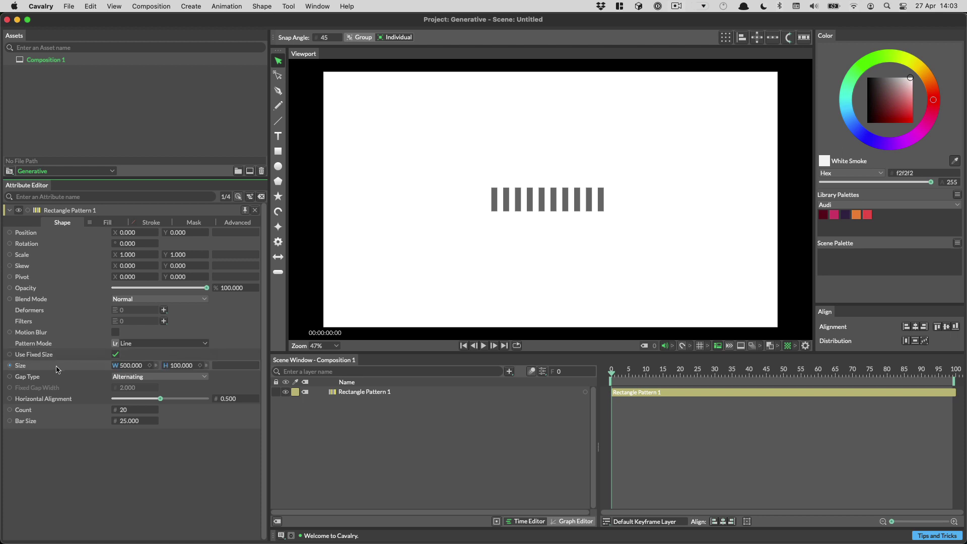
Set the bar Count to 37 and leave Use Fixed Size unchecked so the row widens
{"action": "left_click_drag", "start_coordinate": [130, 369], "coordinate": [186, 371]}
{"action": "key", "text": "cmd+z"}
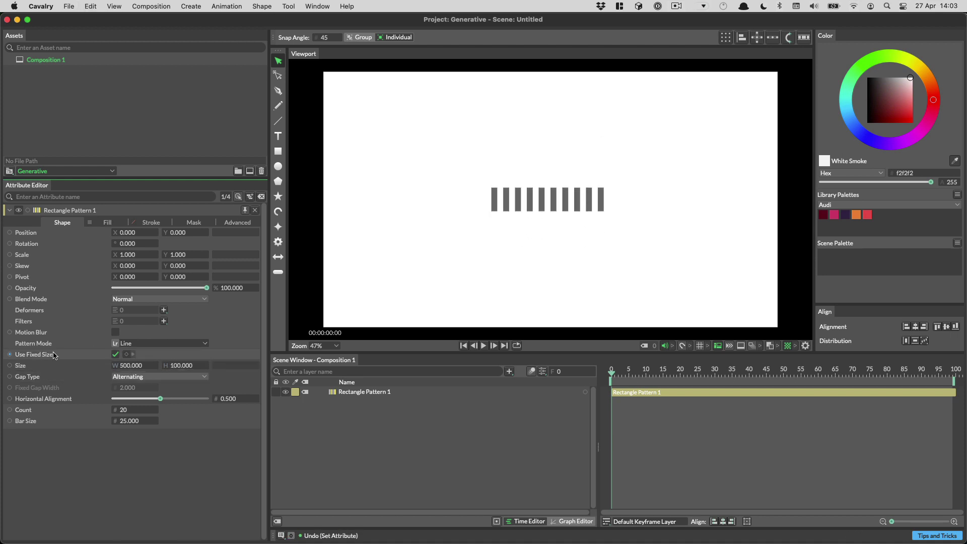
{"action": "left_click", "coordinate": [116, 355]}
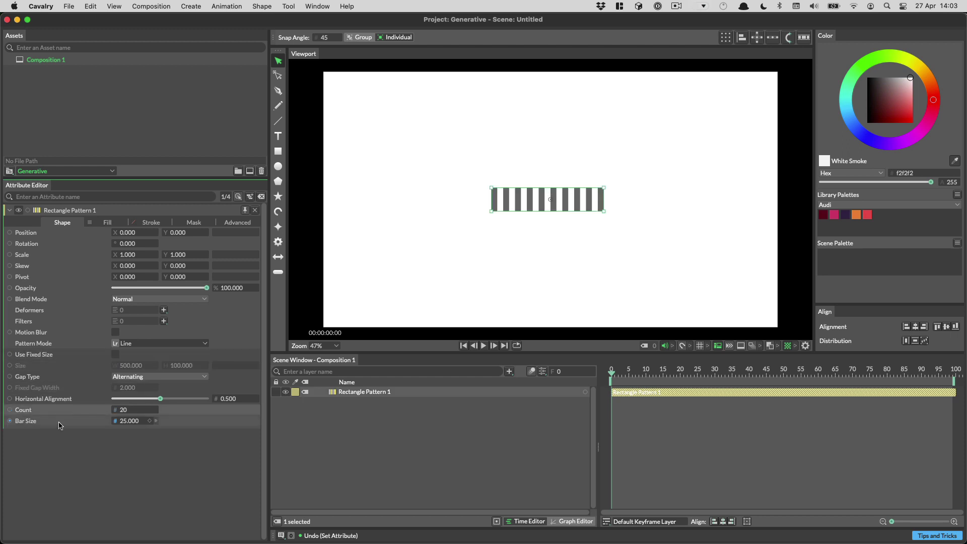
{"action": "left_click_drag", "start_coordinate": [121, 414], "coordinate": [132, 414]}
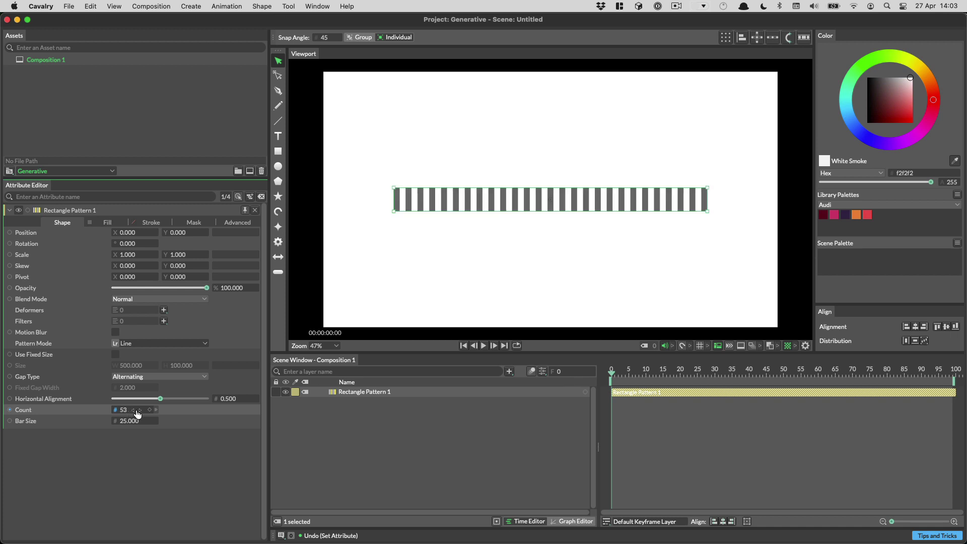
{"action": "key", "text": "super+z"}
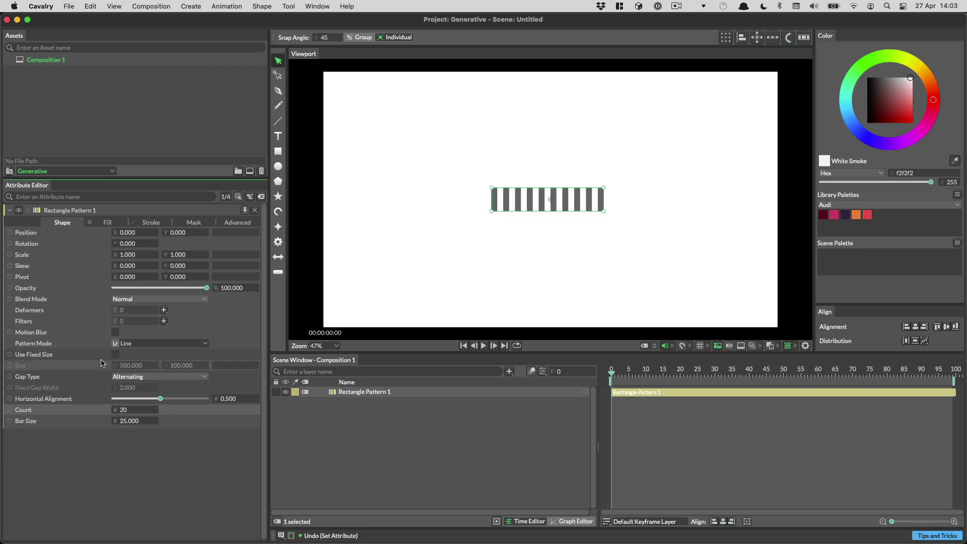
{"action": "left_click", "coordinate": [115, 354]}
{"action": "left_click_drag", "start_coordinate": [123, 410], "coordinate": [131, 410]}
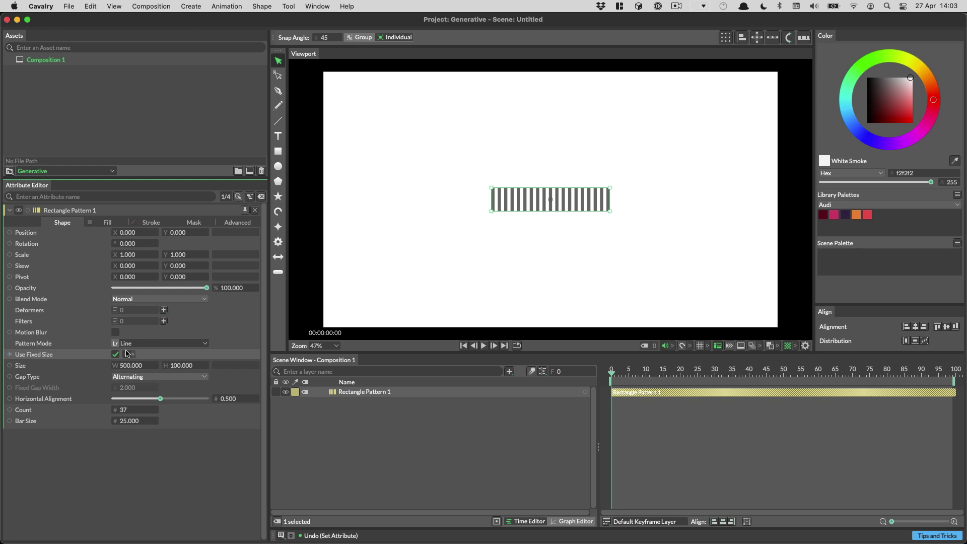
{"action": "left_click", "coordinate": [115, 355]}
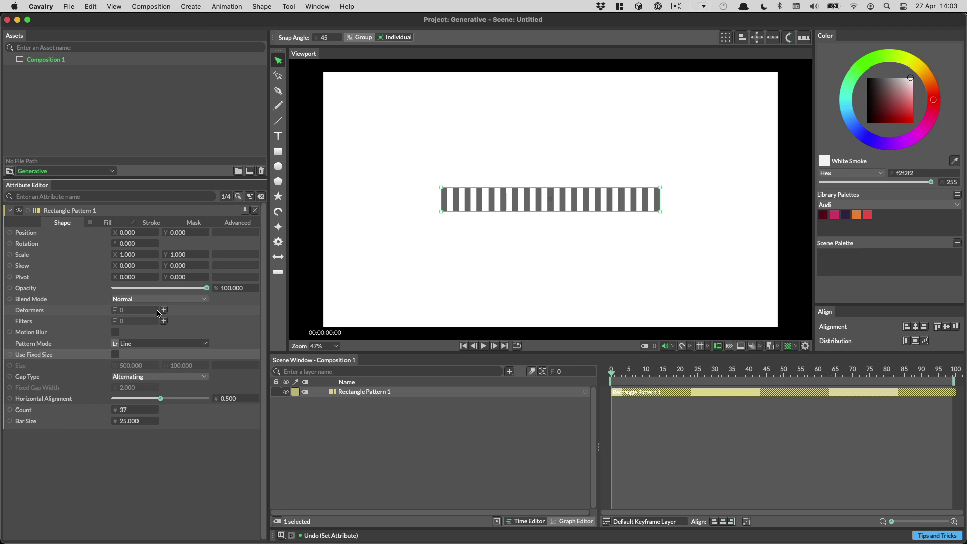
Add a Sub-Mesh deformer to the pattern and enable Replace Fill on its Fill tab
{"action": "left_click", "coordinate": [164, 311]}
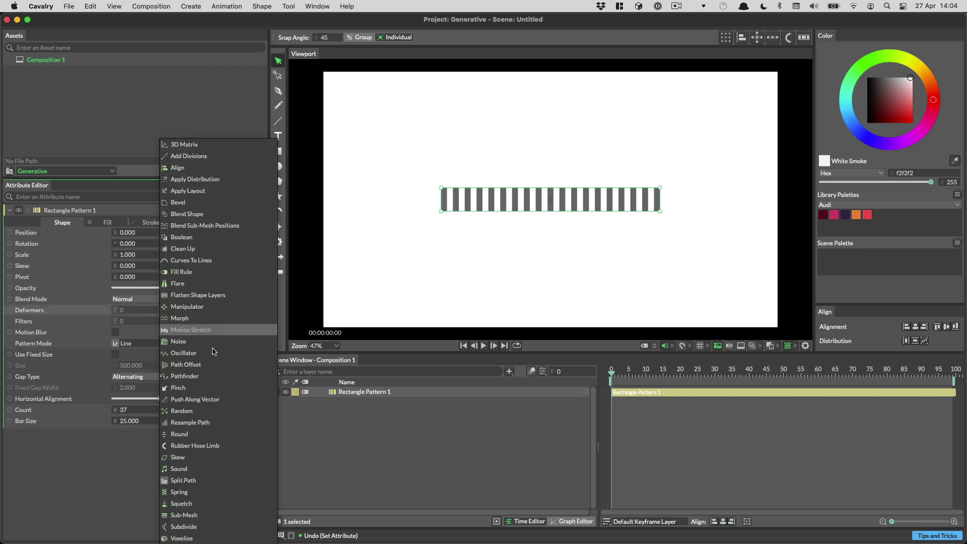
{"action": "left_click", "coordinate": [190, 515]}
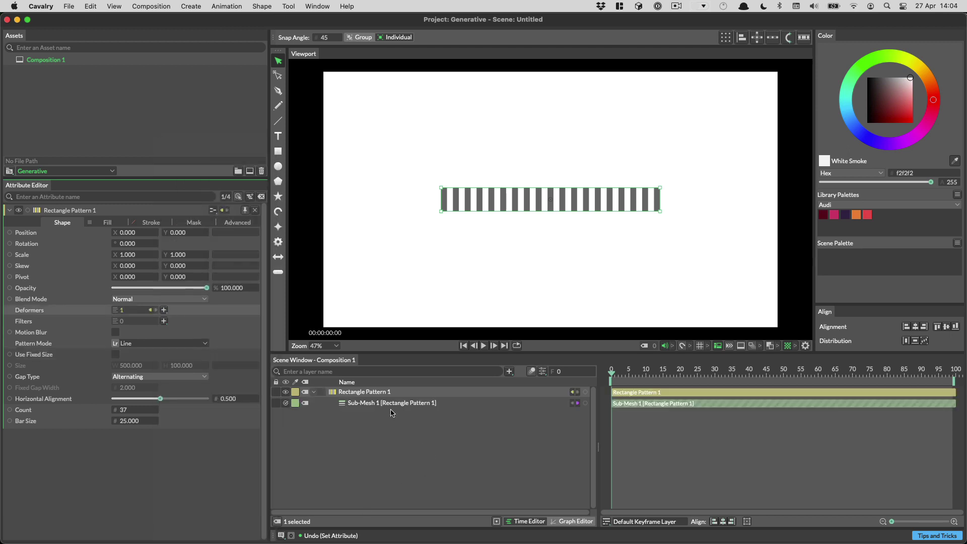
{"action": "left_click", "coordinate": [384, 404]}
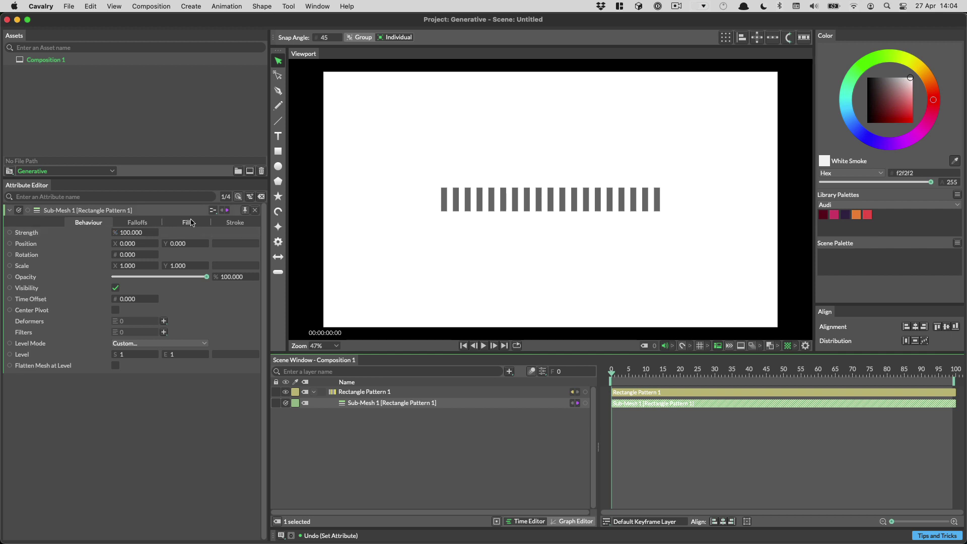
{"action": "left_click", "coordinate": [193, 224]}
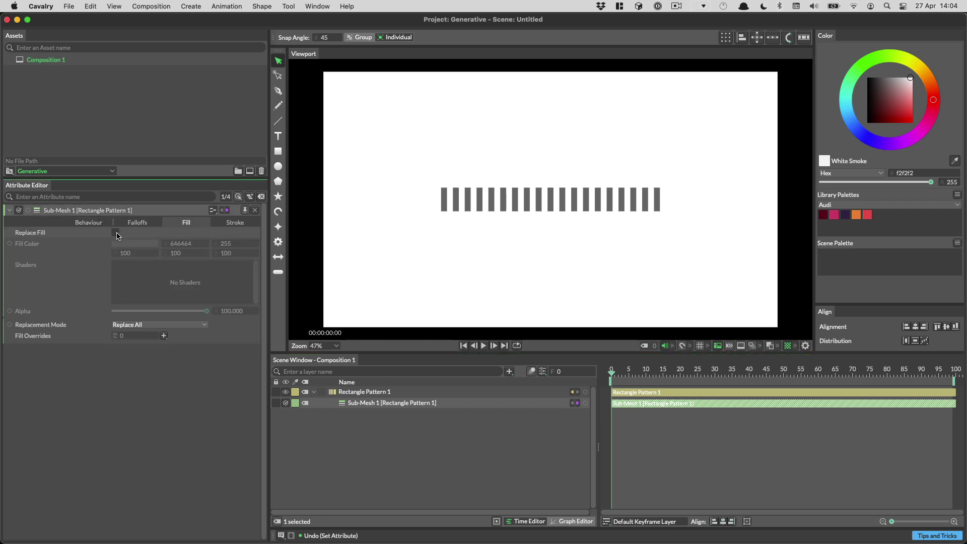
{"action": "left_click", "coordinate": [116, 233]}
Create Color Array 2 from the Audi palette and connect it to the Sub-Mesh Fill Color
{"action": "left_click", "coordinate": [958, 195]}
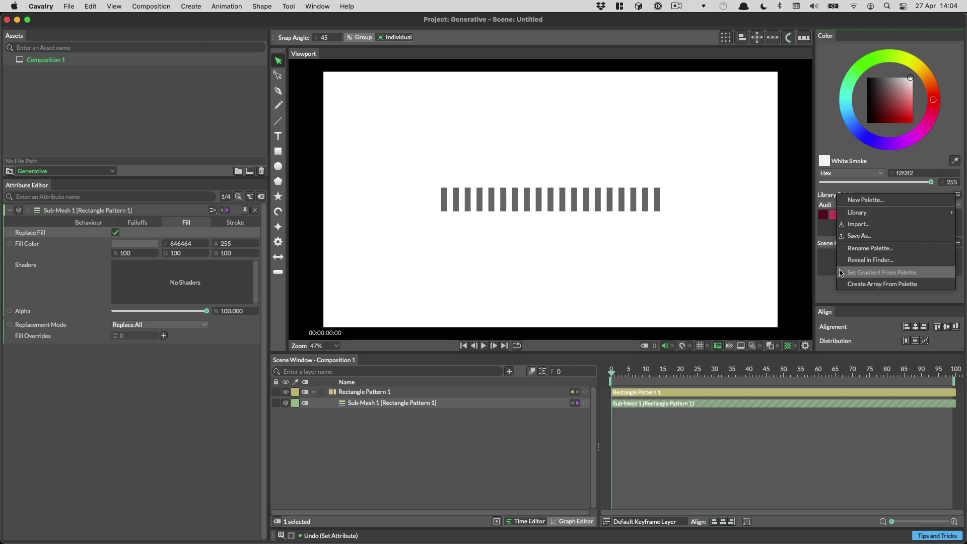
{"action": "key", "text": "Escape"}
{"action": "left_click", "coordinate": [856, 205]}
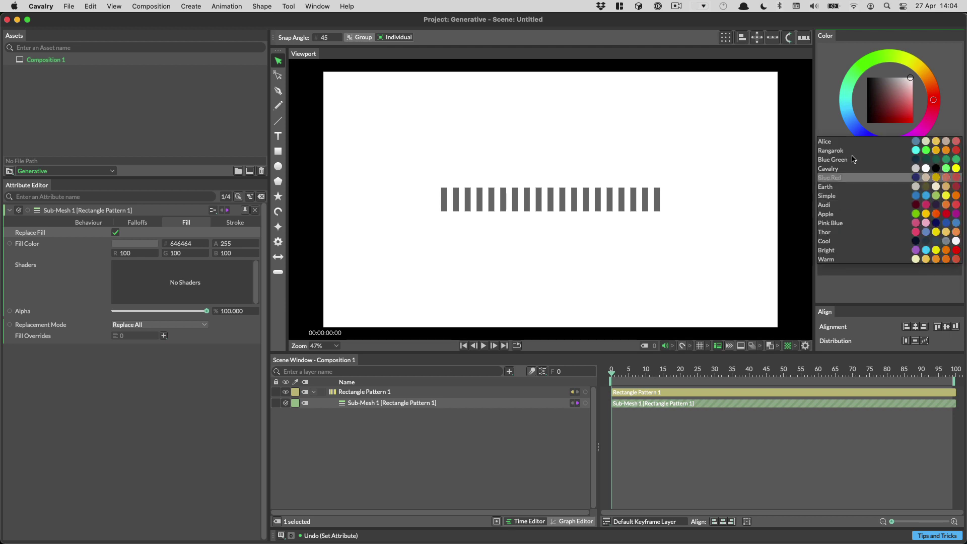
{"action": "left_click", "coordinate": [878, 282]}
{"action": "left_click", "coordinate": [957, 196]}
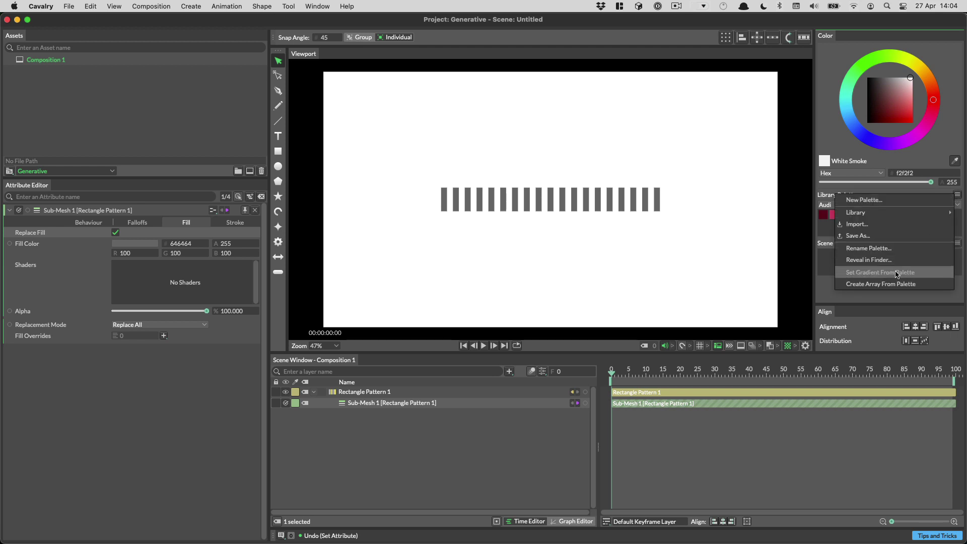
{"action": "left_click", "coordinate": [896, 286]}
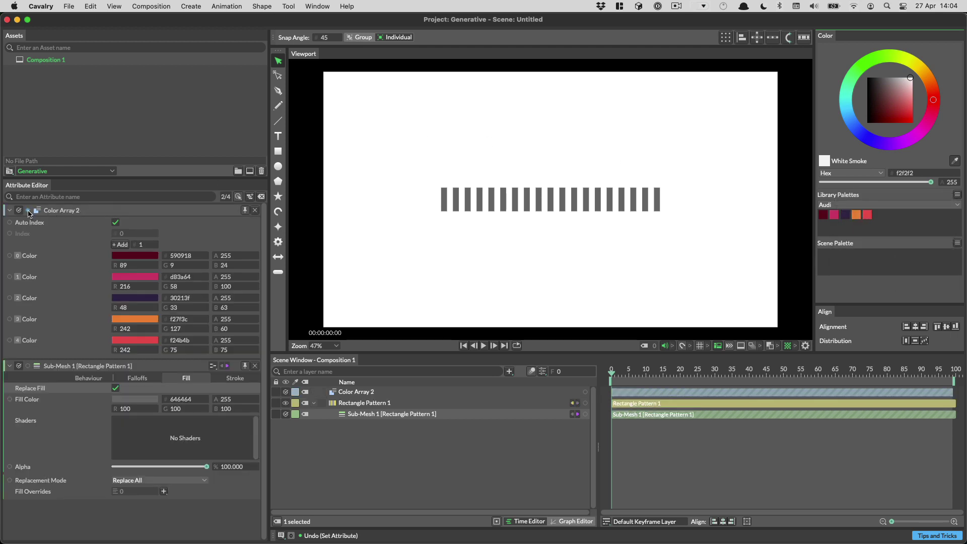
{"action": "left_click_drag", "start_coordinate": [28, 211], "coordinate": [29, 213]}
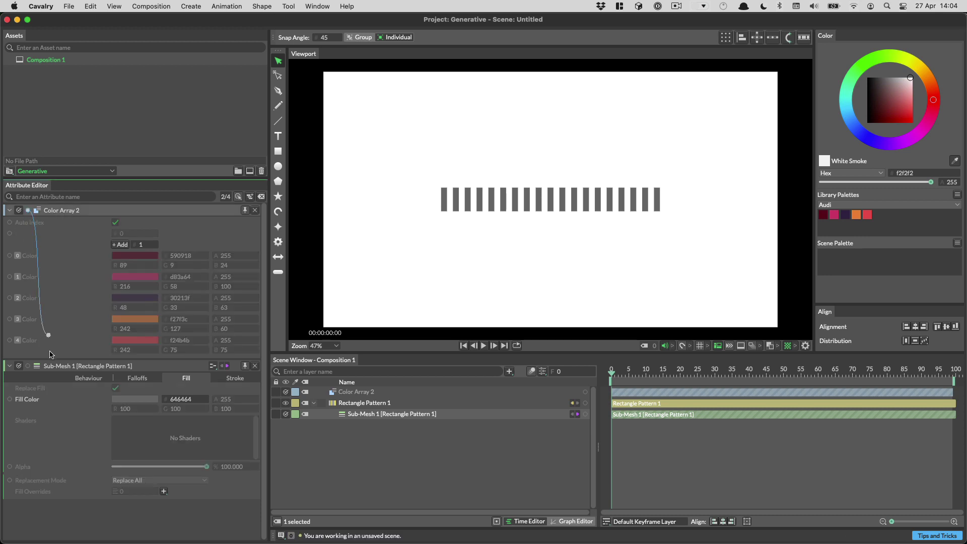
{"action": "left_click_drag", "start_coordinate": [51, 354], "coordinate": [35, 399]}
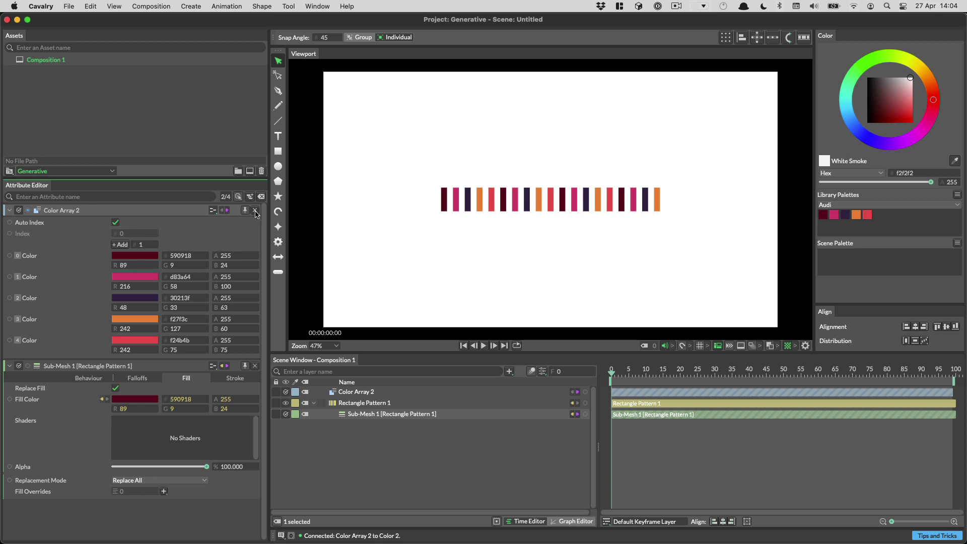
Reselect Rectangle Pattern 1 and set its Gap Type to None
{"action": "left_click", "coordinate": [255, 210]}
{"action": "left_click", "coordinate": [255, 210]}
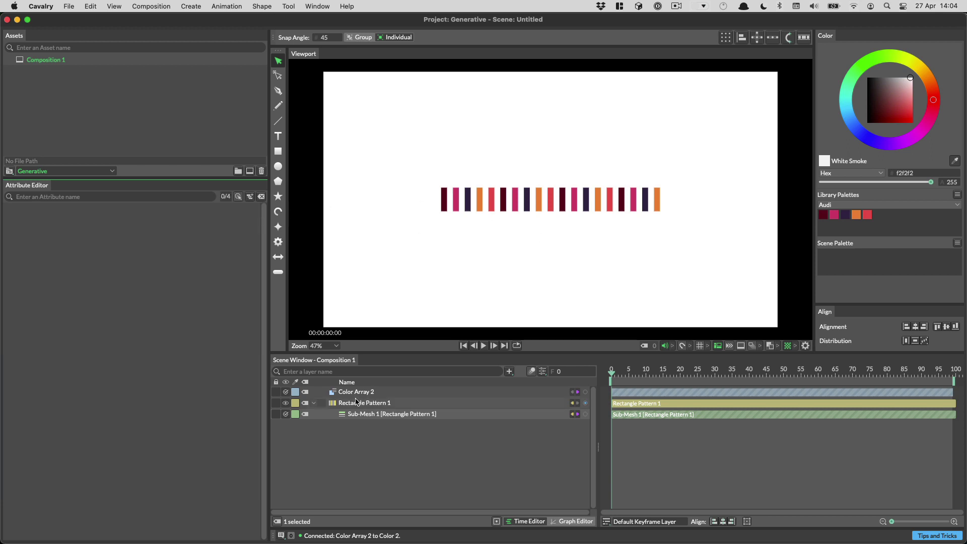
{"action": "left_click", "coordinate": [357, 404]}
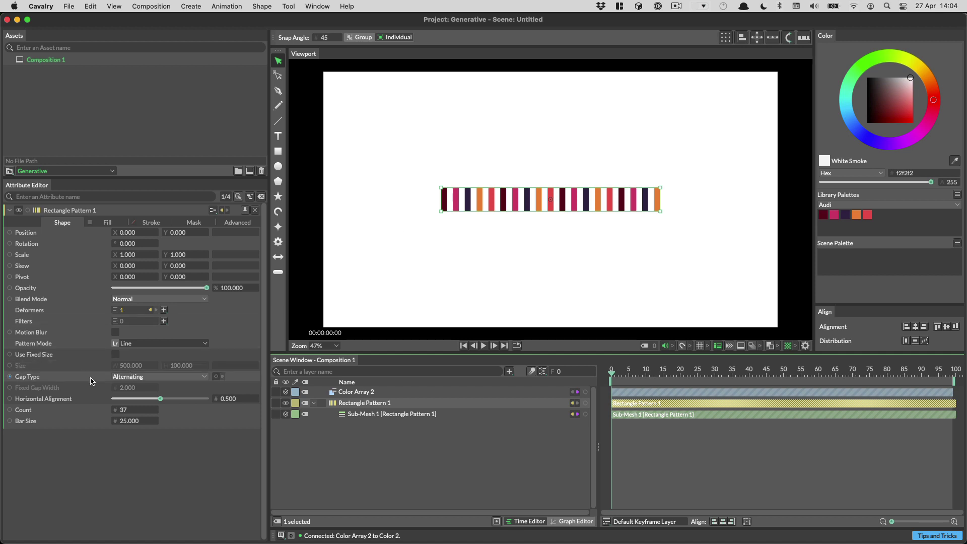
{"action": "left_click", "coordinate": [124, 377]}
{"action": "left_click", "coordinate": [129, 366]}
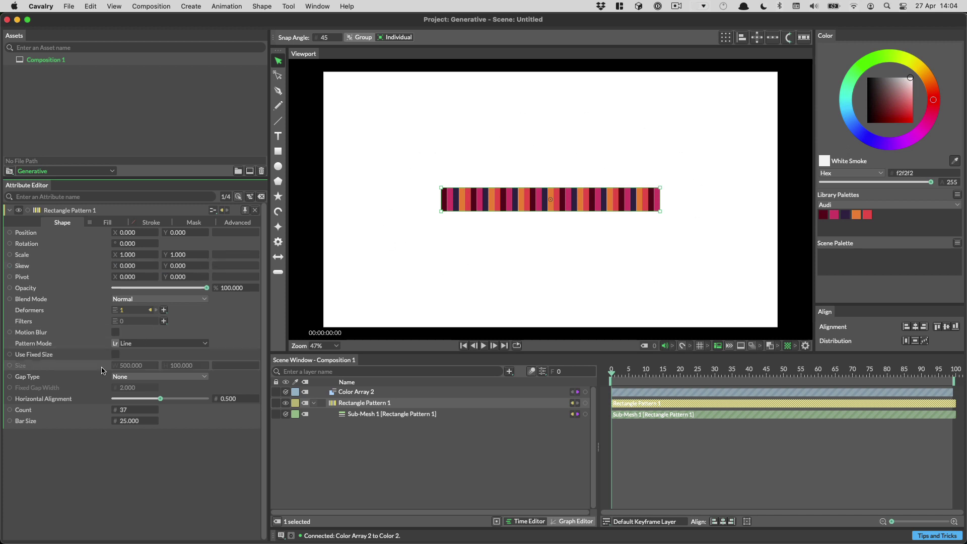
Try Fixed and Alternating gaps, then turn on Use Fixed Size and set Gap Type None
{"action": "left_click", "coordinate": [128, 377]}
{"action": "left_click", "coordinate": [129, 403]}
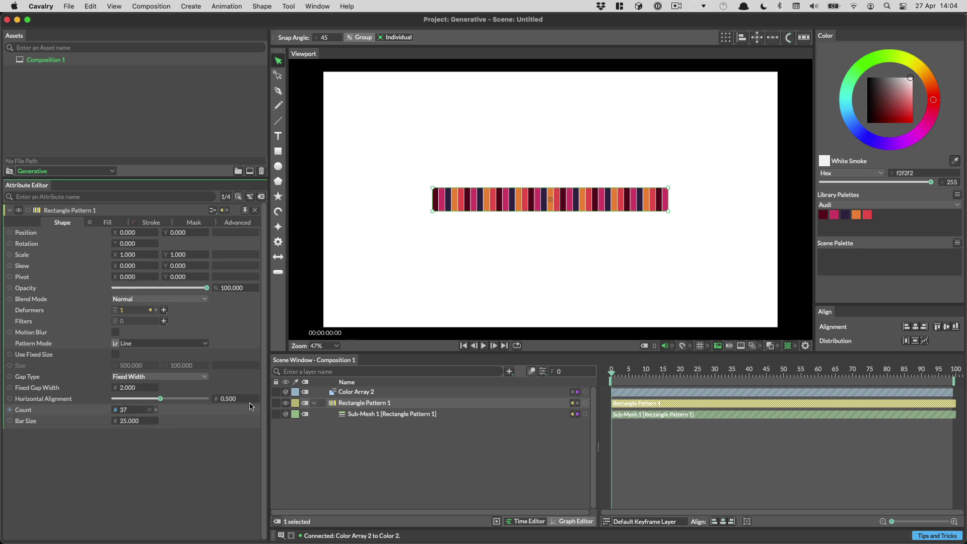
{"action": "mouse_move", "coordinate": [126, 388]}
{"action": "left_mouse_down"}
{"action": "mouse_move", "coordinate": [172, 388]}
{"action": "mouse_move", "coordinate": [130, 388]}
{"action": "left_mouse_up"}
{"action": "left_click", "coordinate": [140, 377]}
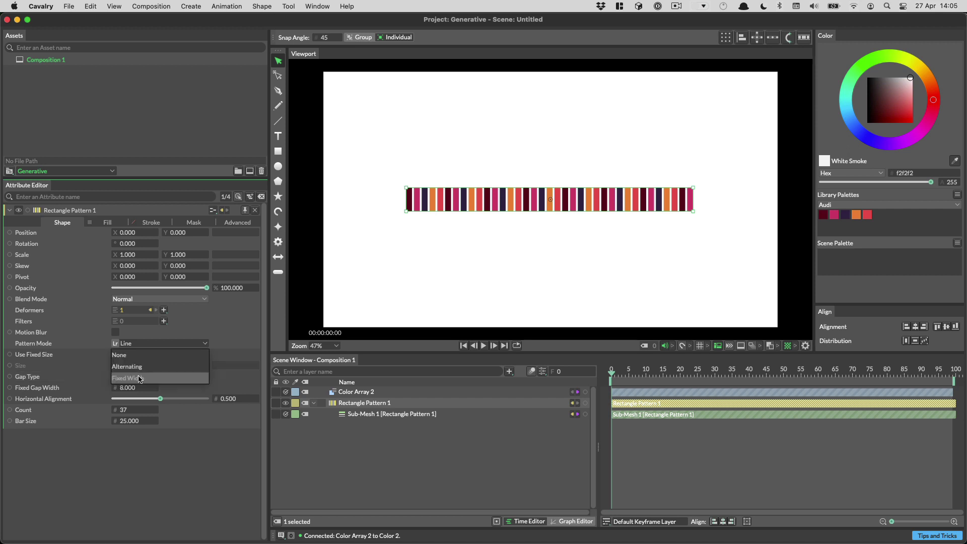
{"action": "left_click", "coordinate": [140, 372]}
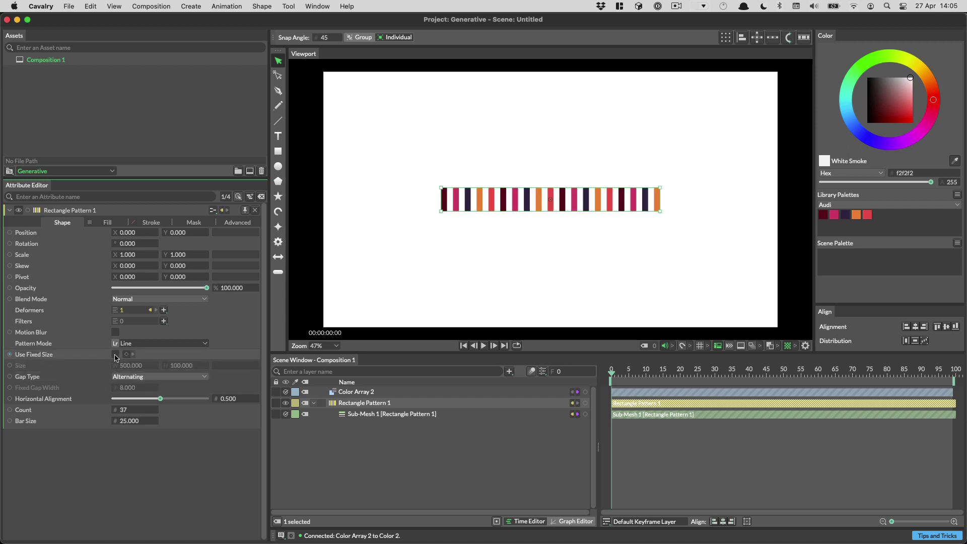
{"action": "left_click", "coordinate": [115, 354]}
{"action": "left_click", "coordinate": [151, 377]}
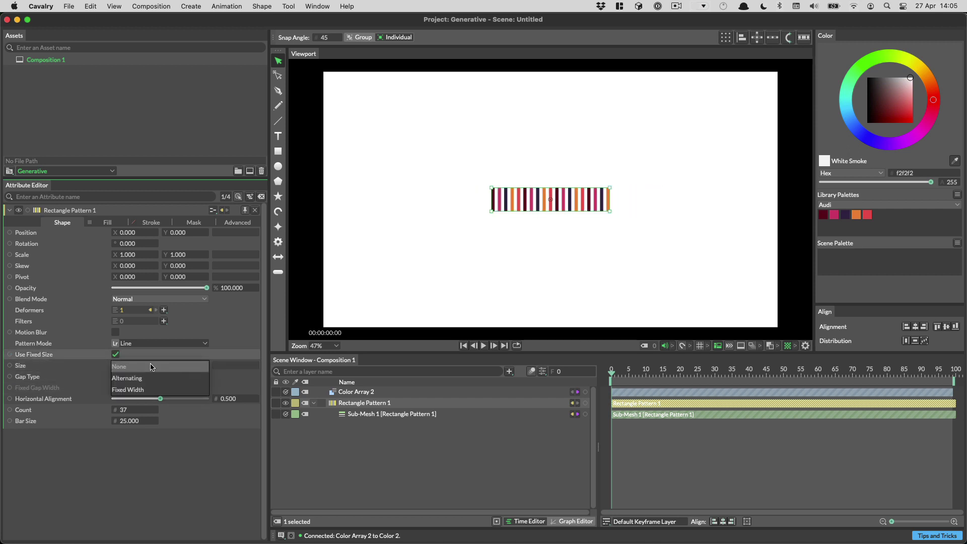
{"action": "left_click", "coordinate": [152, 367]}
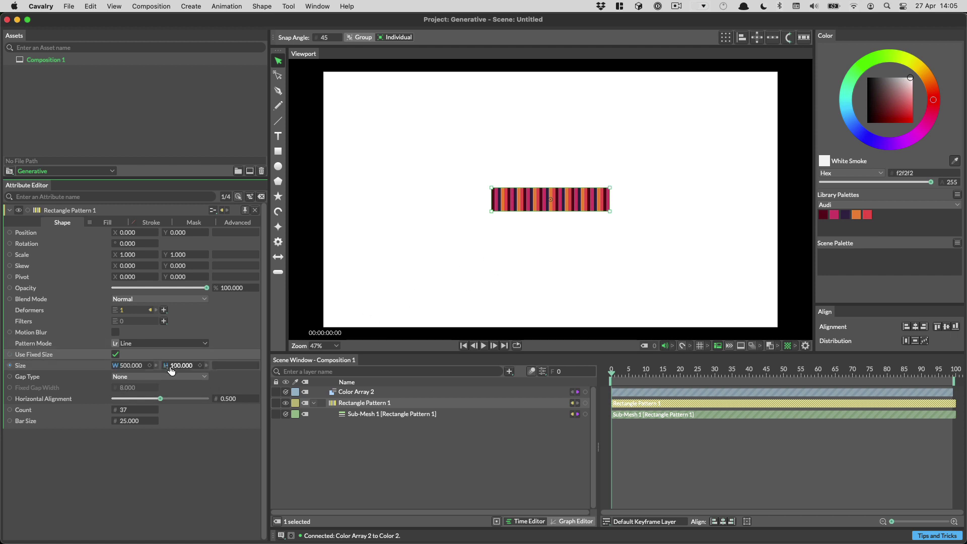
Resize the pattern to 1762 × 537, add a Noise behaviour to Bar Size, and play
{"action": "left_click_drag", "start_coordinate": [181, 366], "coordinate": [240, 366]}
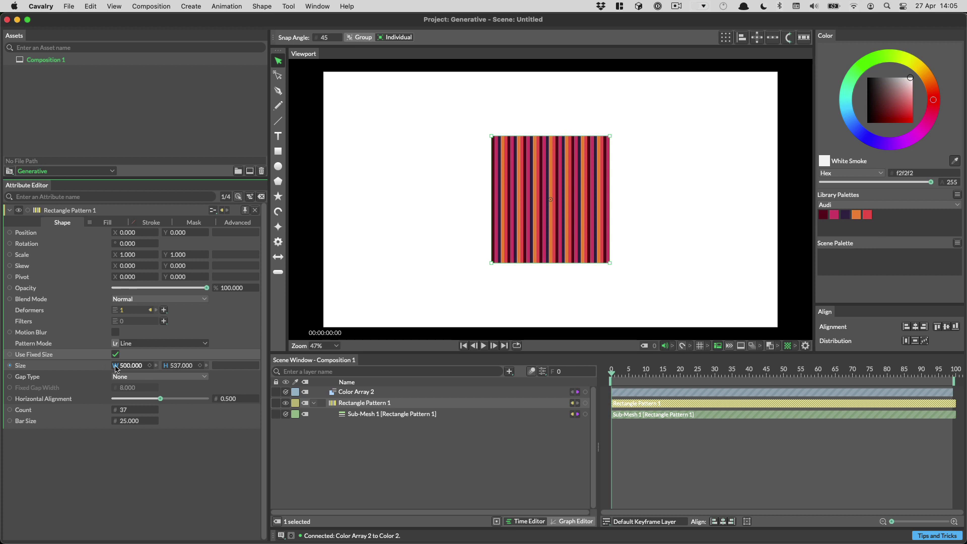
{"action": "left_click_drag", "start_coordinate": [126, 365], "coordinate": [177, 366]}
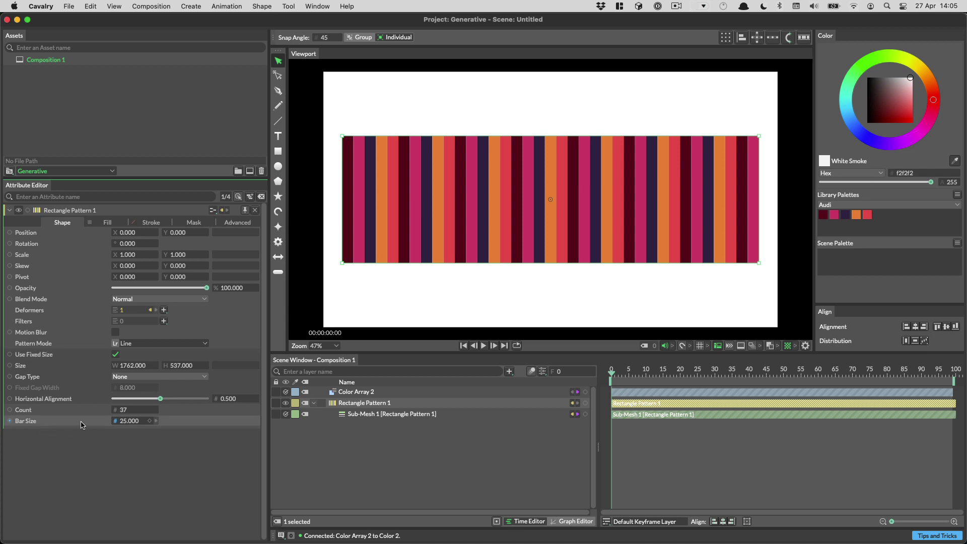
{"action": "right_click", "coordinate": [84, 423]}
{"action": "mouse_move", "coordinate": [116, 451]}
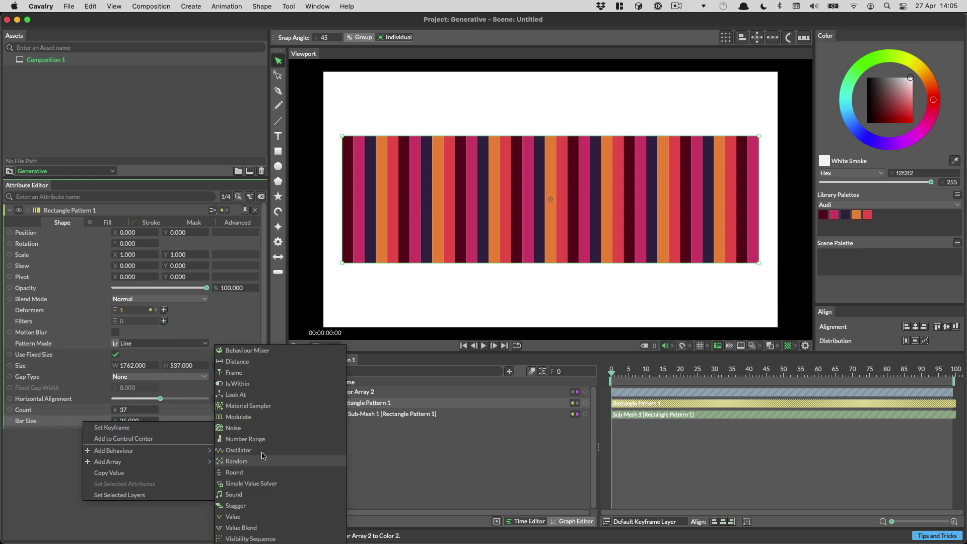
{"action": "left_click", "coordinate": [285, 430]}
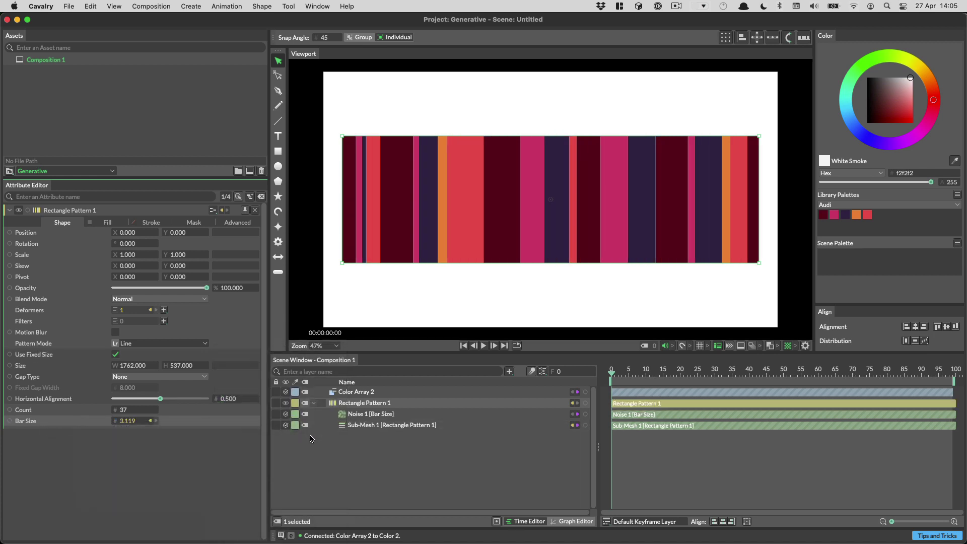
{"action": "left_click", "coordinate": [482, 346]}
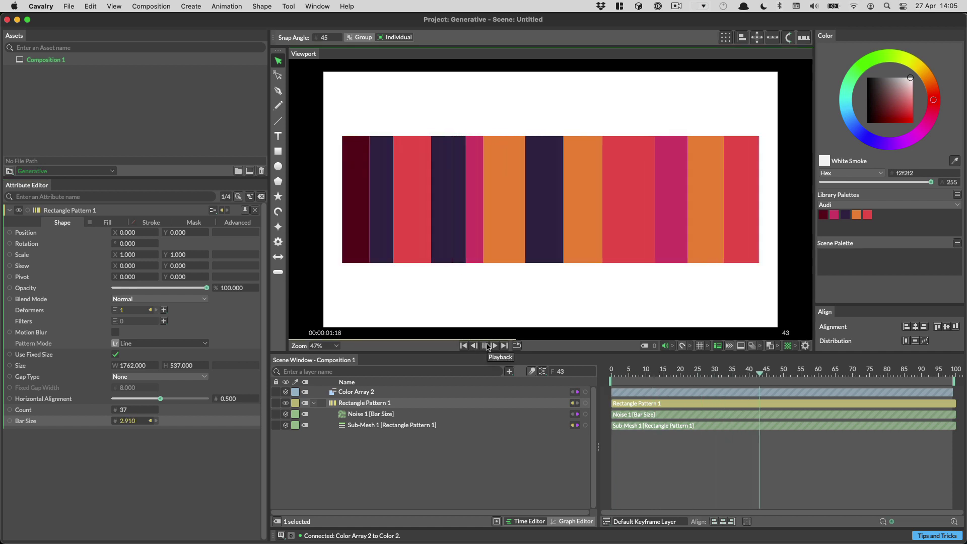
Try Alternating and Fixed gap types, then set Gap Type back to None
{"action": "left_click", "coordinate": [127, 376]}
{"action": "left_click", "coordinate": [152, 388]}
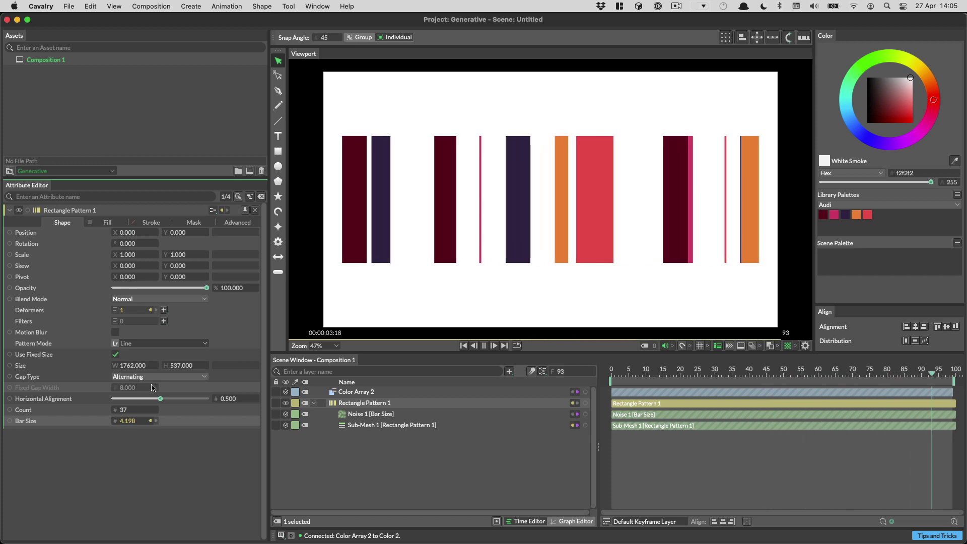
{"action": "left_click", "coordinate": [156, 376]}
{"action": "left_click", "coordinate": [151, 388]}
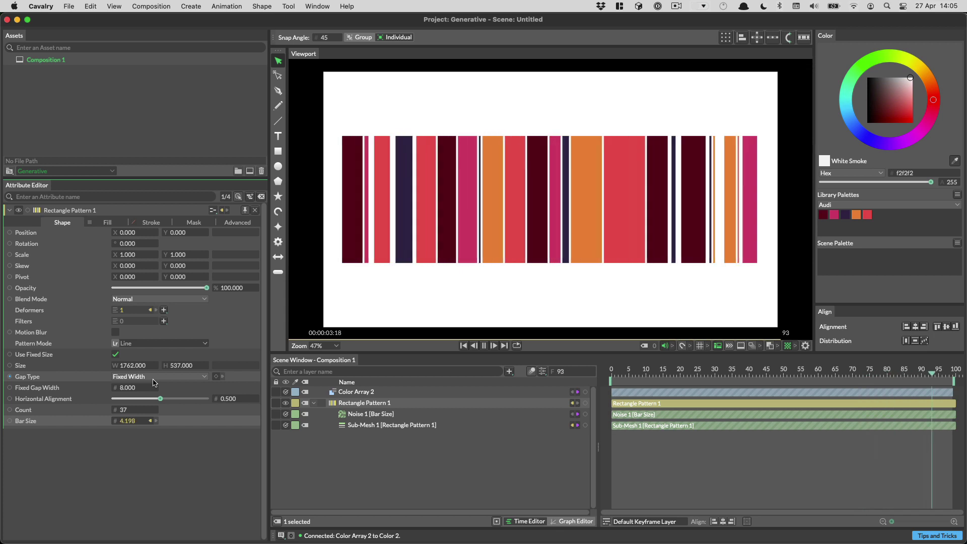
{"action": "left_click", "coordinate": [153, 380]}
{"action": "left_click", "coordinate": [149, 378]}
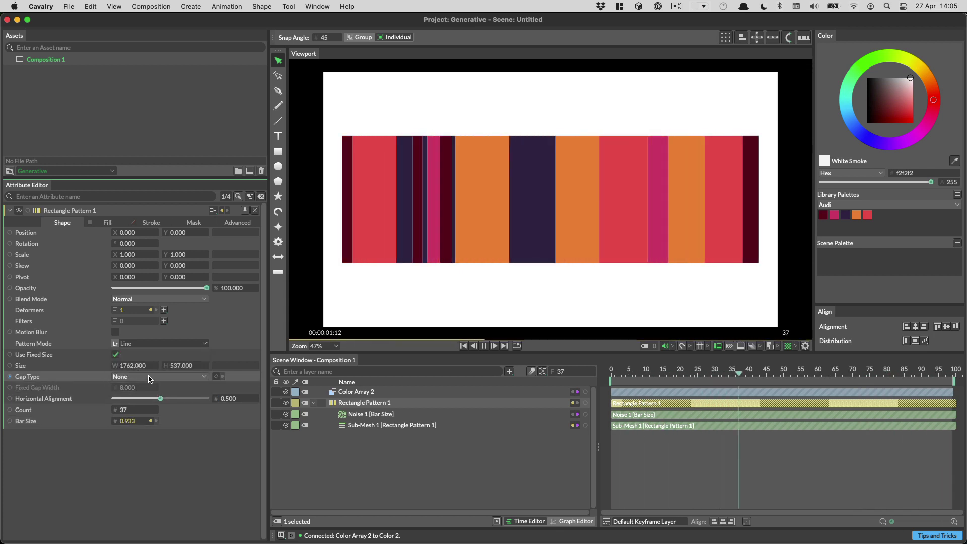
Turn off Use Fixed Size and set the Noise 1 range to Minimum 0, Maximum 79
{"action": "left_click", "coordinate": [115, 354]}
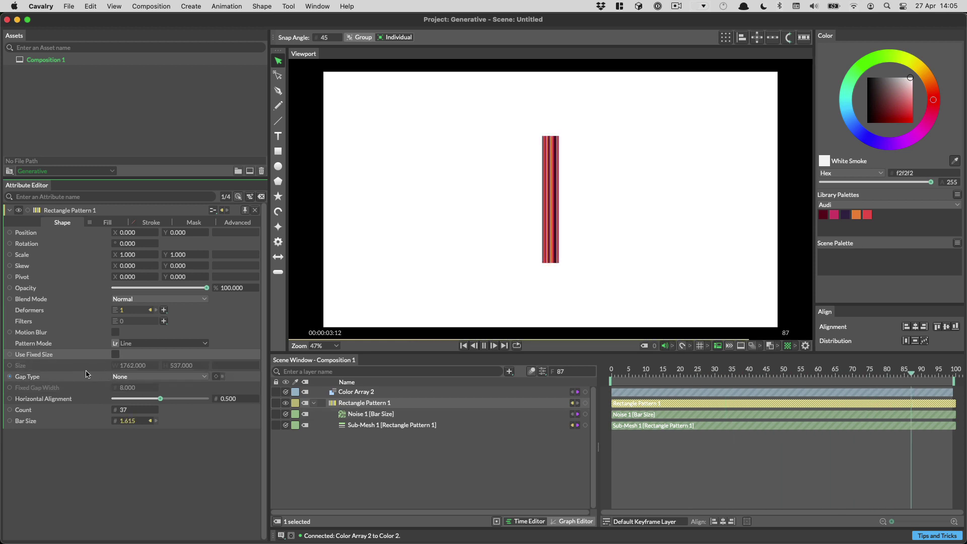
{"action": "left_click", "coordinate": [397, 416]}
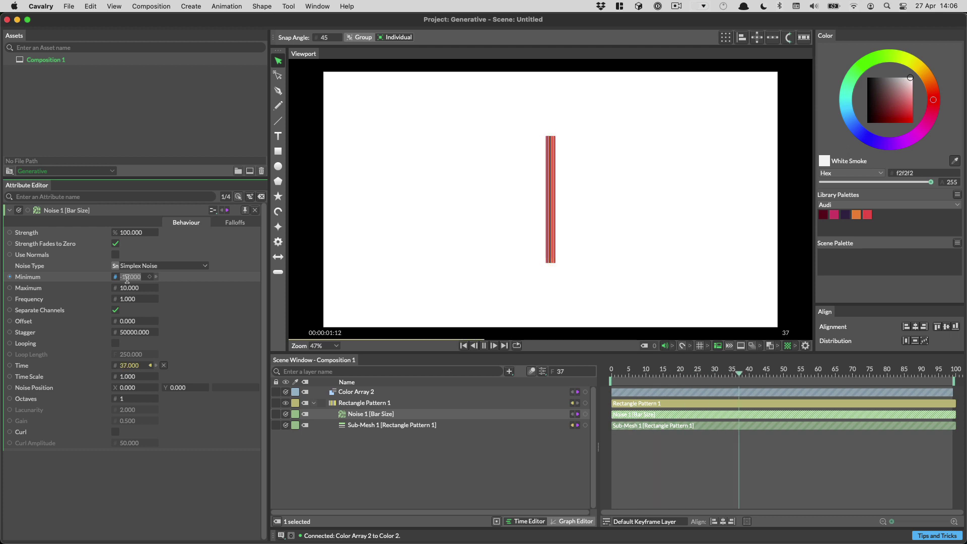
{"action": "left_click", "coordinate": [127, 277]}
{"action": "type", "text": "0"}
{"action": "key", "text": "Return"}
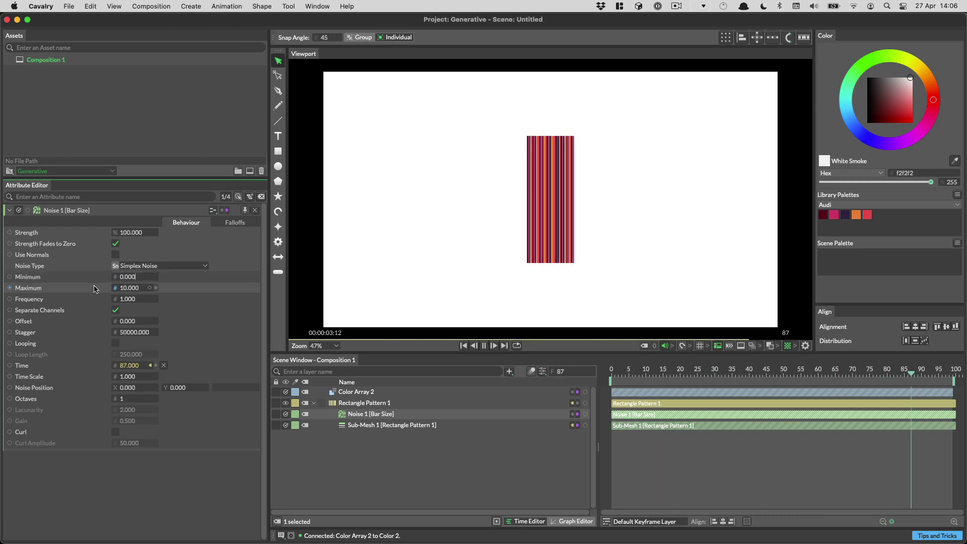
{"action": "left_click", "coordinate": [130, 289]}
{"action": "type", "text": "79"}
{"action": "key", "text": "Return"}
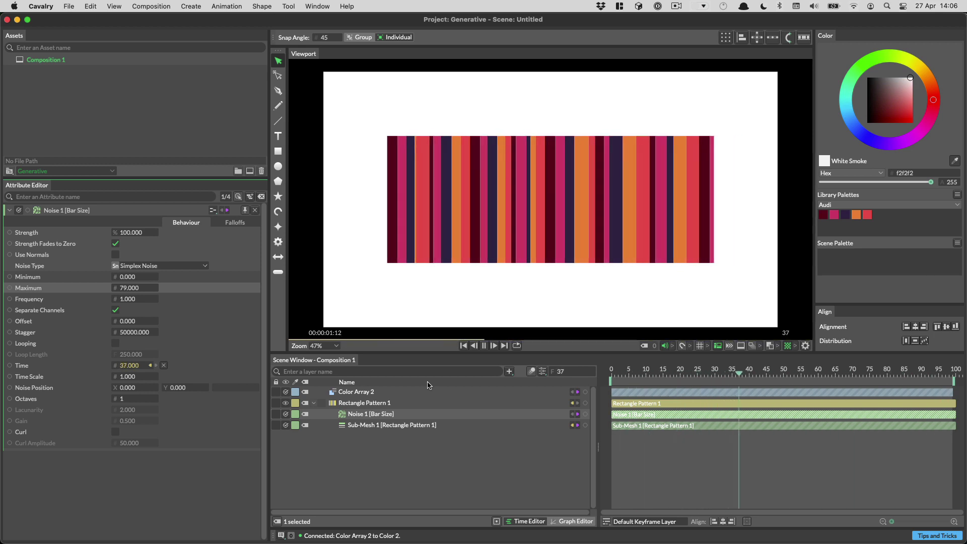
Back on Rectangle Pattern 1, enable Use Fixed Size, choose Alternating gaps, and stop playback
{"action": "left_click", "coordinate": [400, 406]}
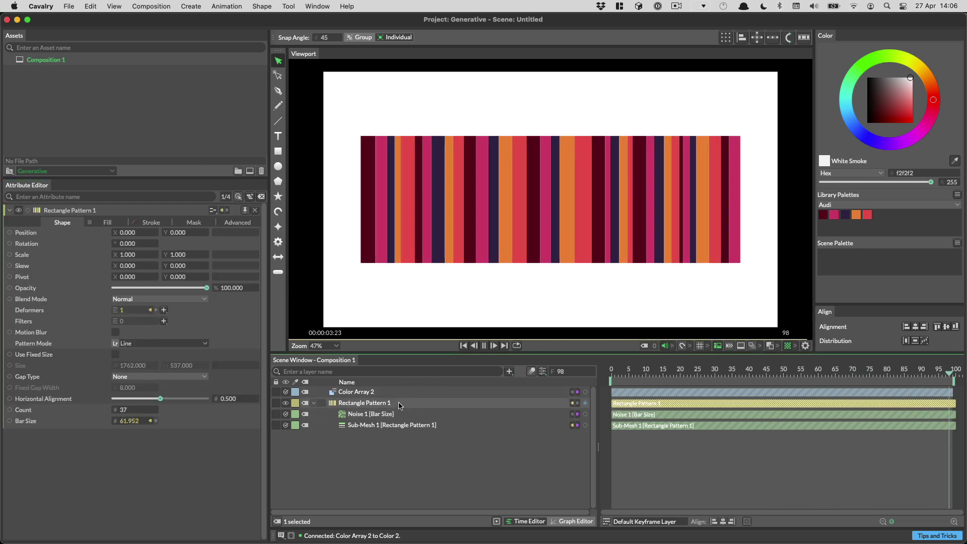
{"action": "left_click", "coordinate": [115, 355]}
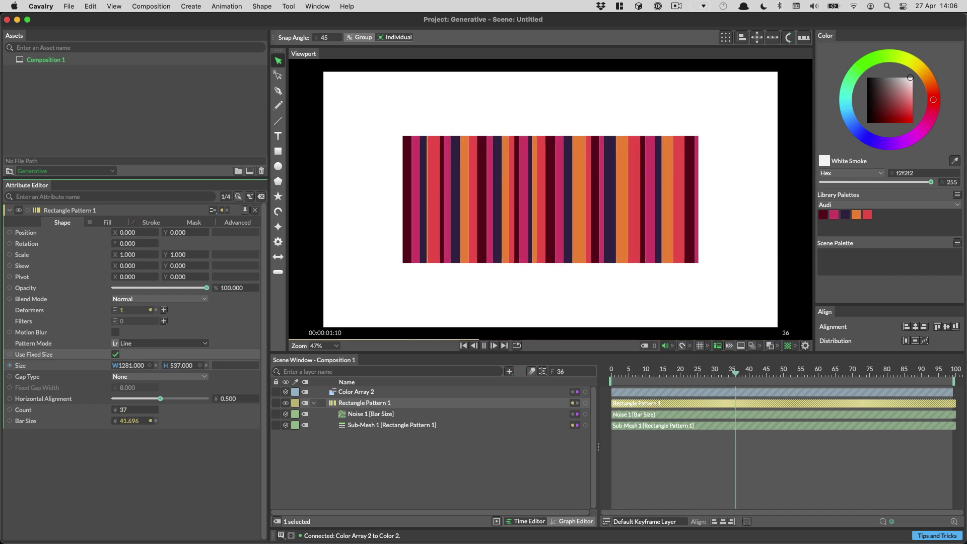
{"action": "left_click", "coordinate": [151, 377]}
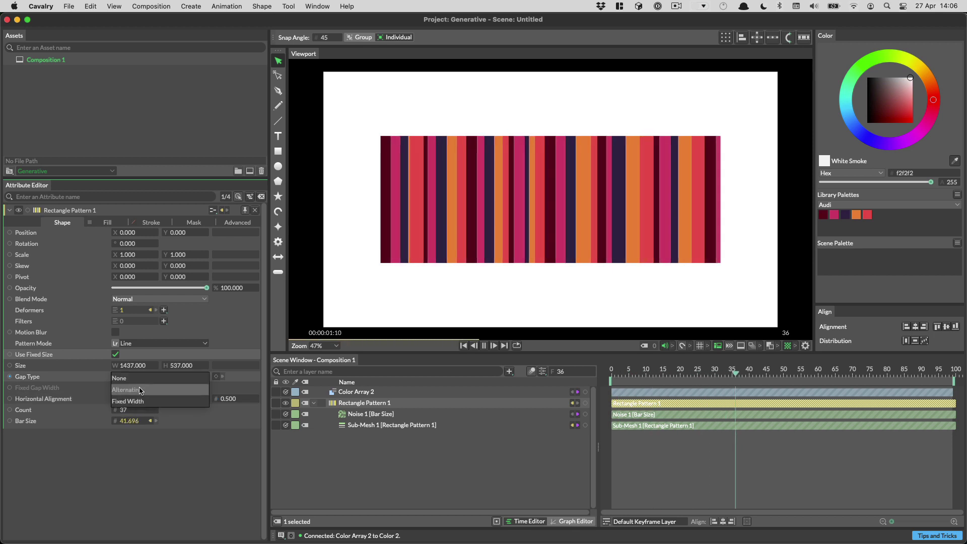
{"action": "left_click", "coordinate": [141, 391]}
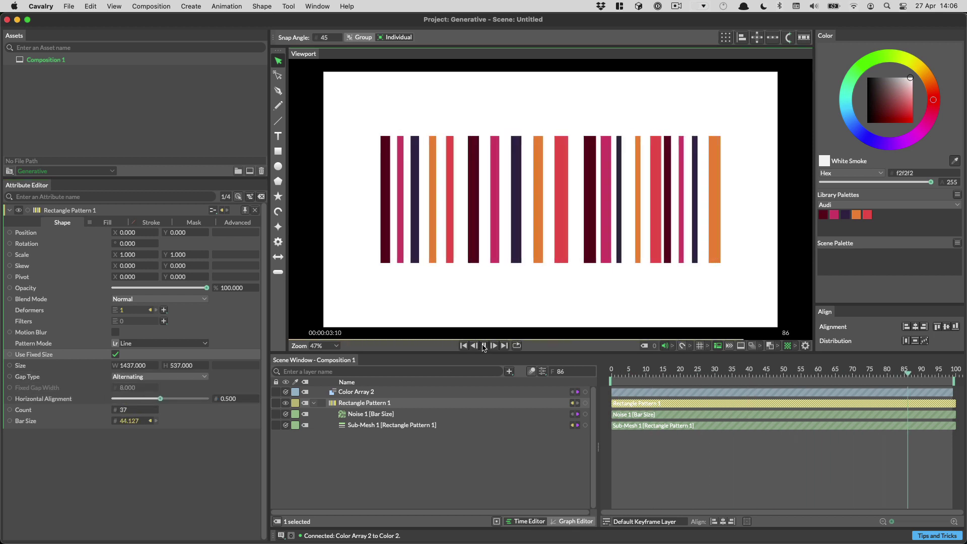
{"action": "key", "text": "space"}
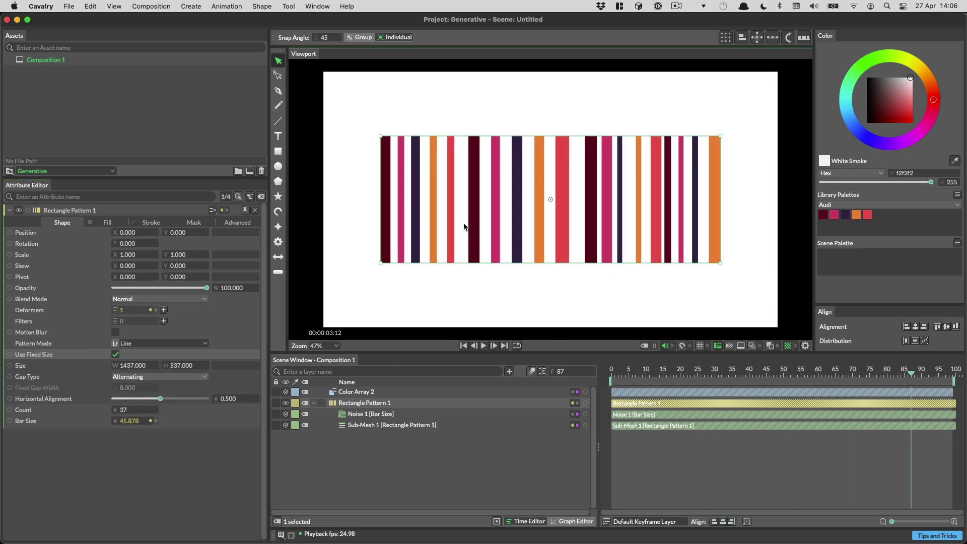
Preview the pattern in Ring mode, playing it with Gap Type None then Alternating
{"action": "left_click", "coordinate": [132, 346]}
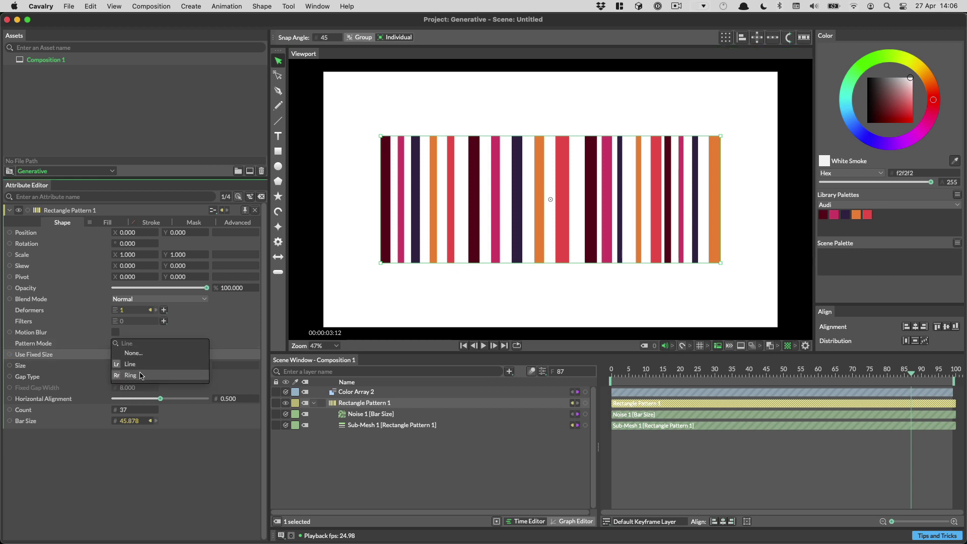
{"action": "left_click", "coordinate": [141, 376]}
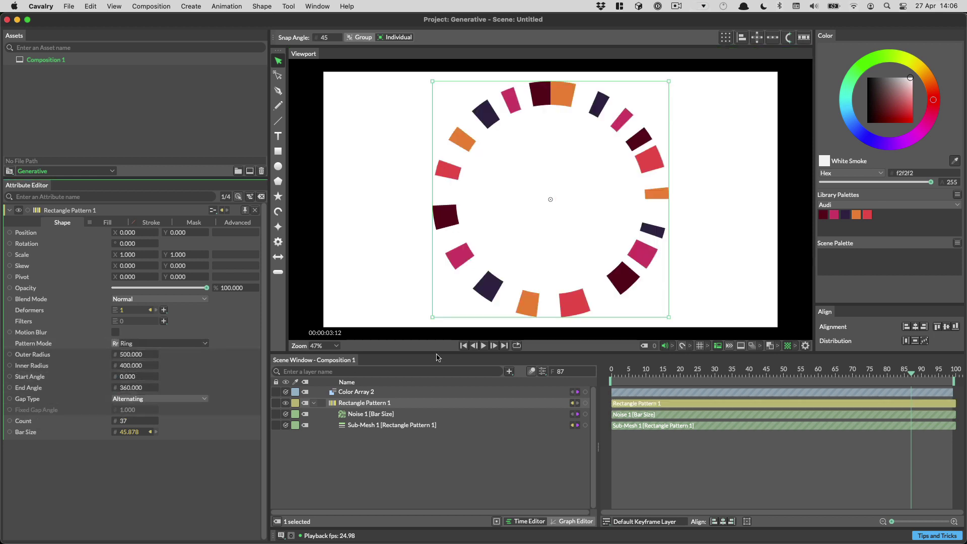
{"action": "left_click", "coordinate": [484, 345]}
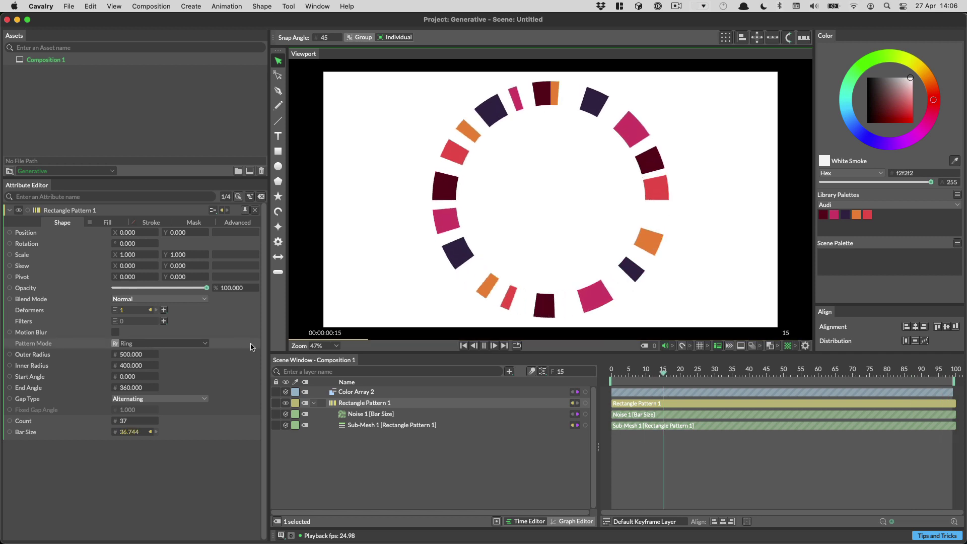
{"action": "left_click", "coordinate": [143, 399]}
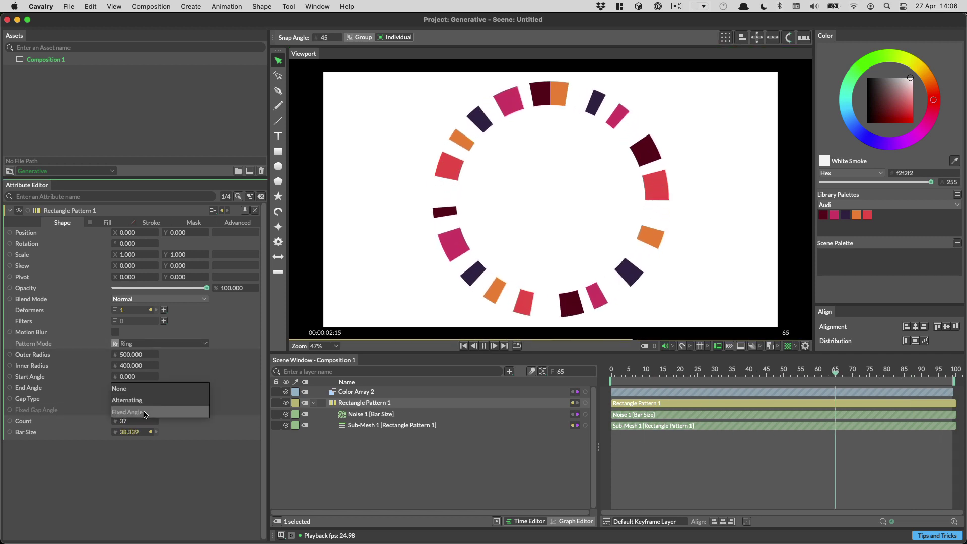
{"action": "left_click", "coordinate": [126, 389]}
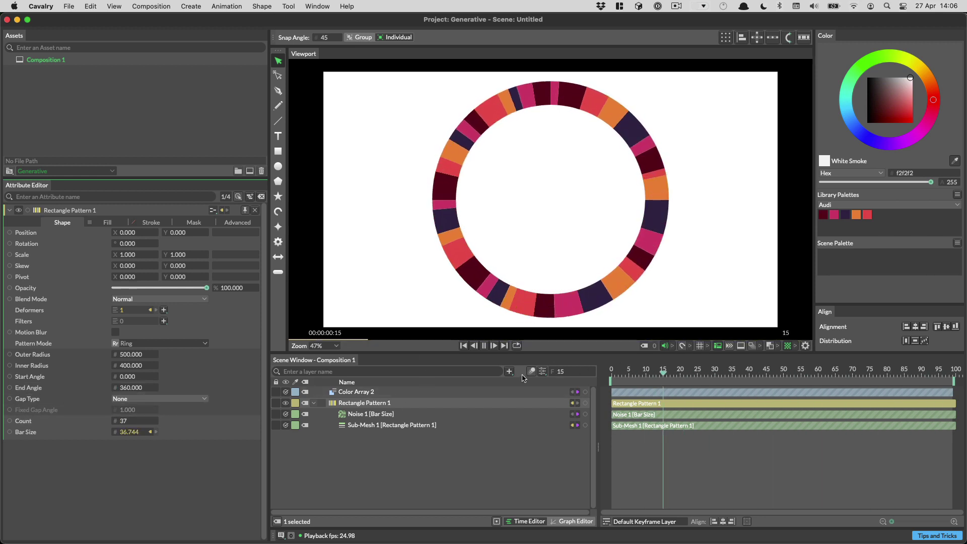
{"action": "left_click", "coordinate": [492, 347]}
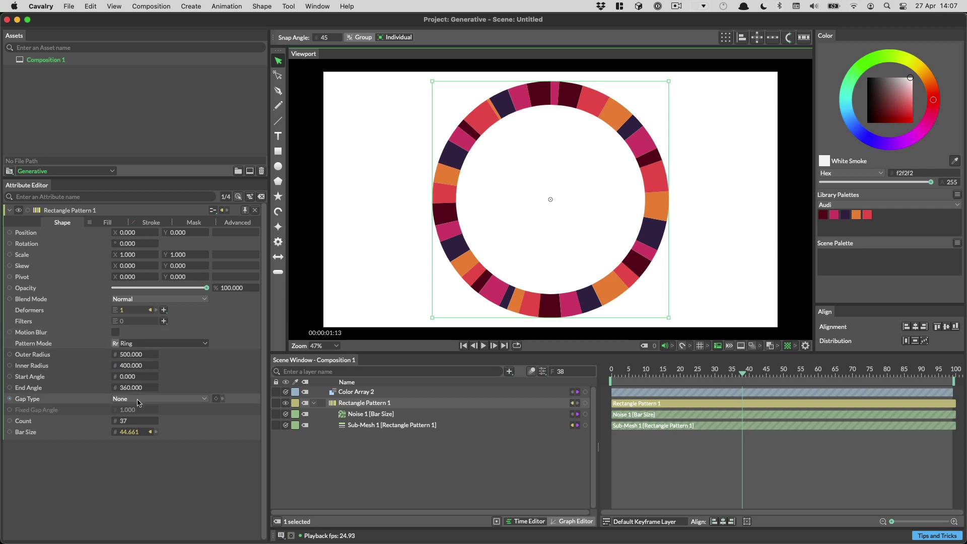
{"action": "left_click", "coordinate": [138, 399]}
{"action": "left_click", "coordinate": [133, 412]}
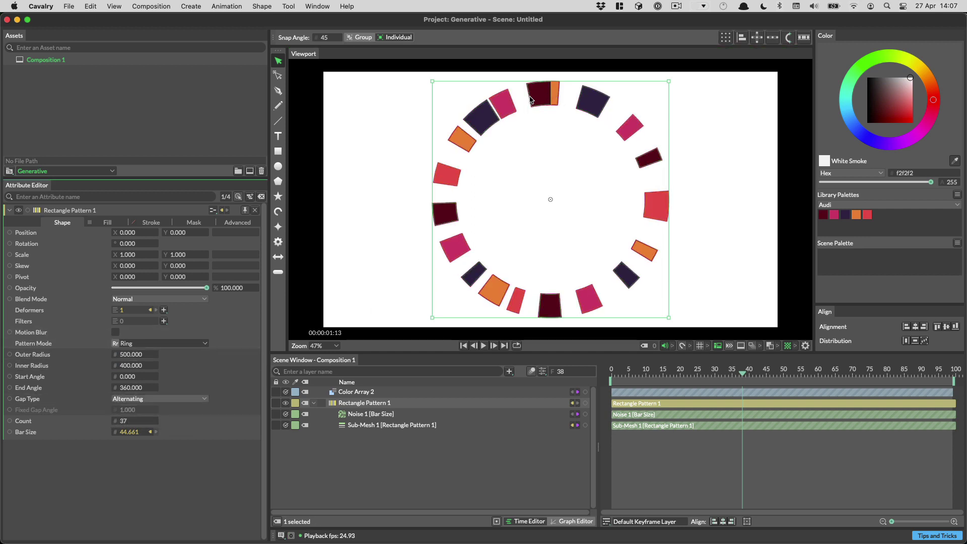
Set Count to 36 and switch Pattern Mode back to Line
{"action": "left_click", "coordinate": [129, 419]}
{"action": "type", "text": "36"}
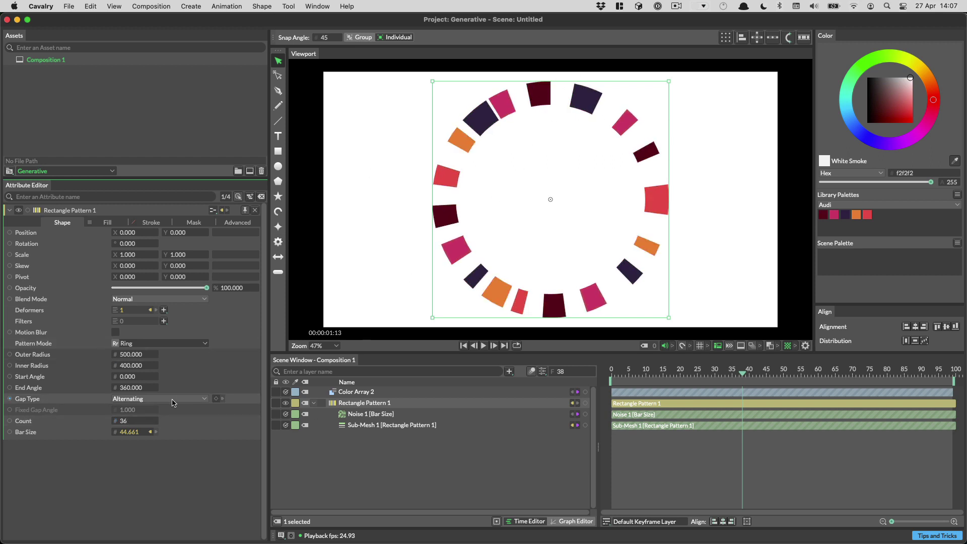
{"action": "left_click", "coordinate": [151, 343]}
{"action": "left_click", "coordinate": [149, 364]}
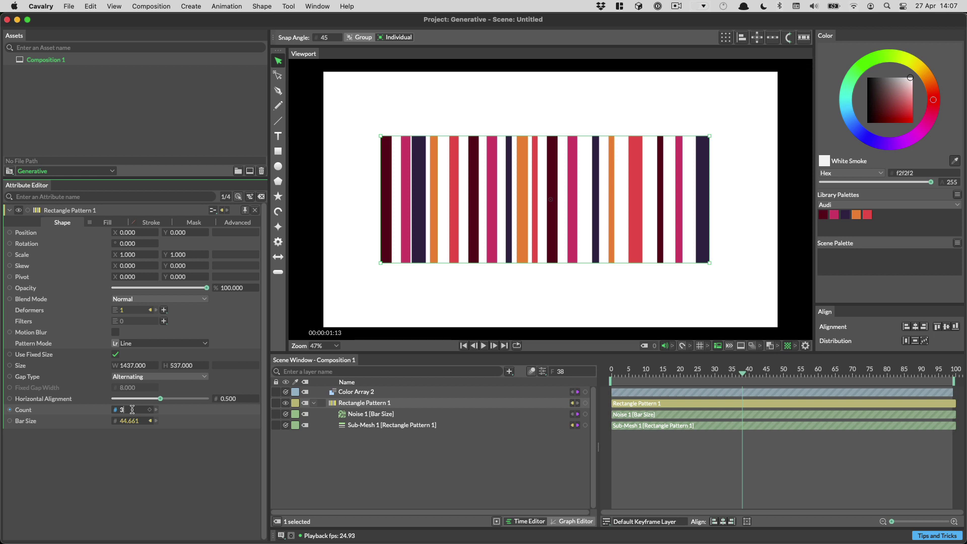
Set Gap Type to None, then Alternating, and raise the bar Count back to 37
{"action": "key", "text": "Return"}
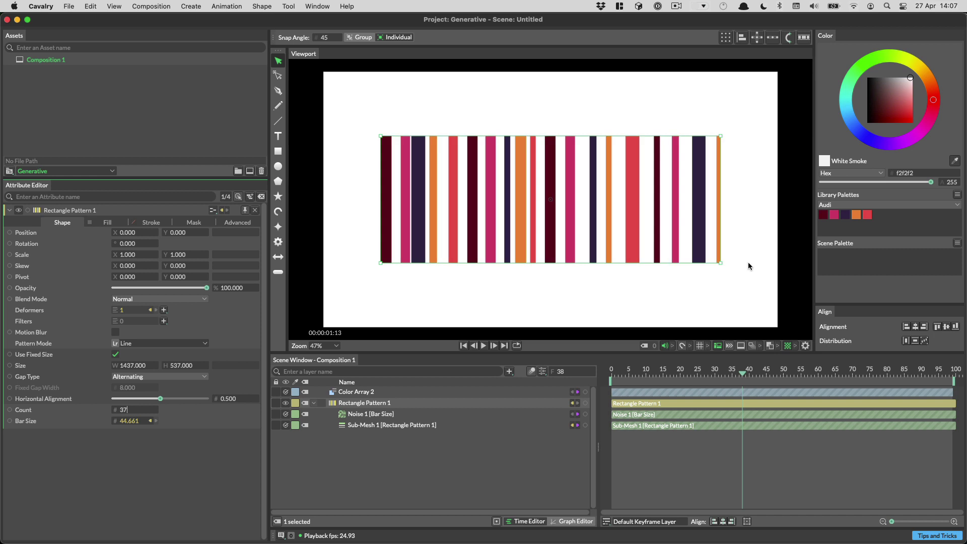
{"action": "left_click", "coordinate": [160, 377]}
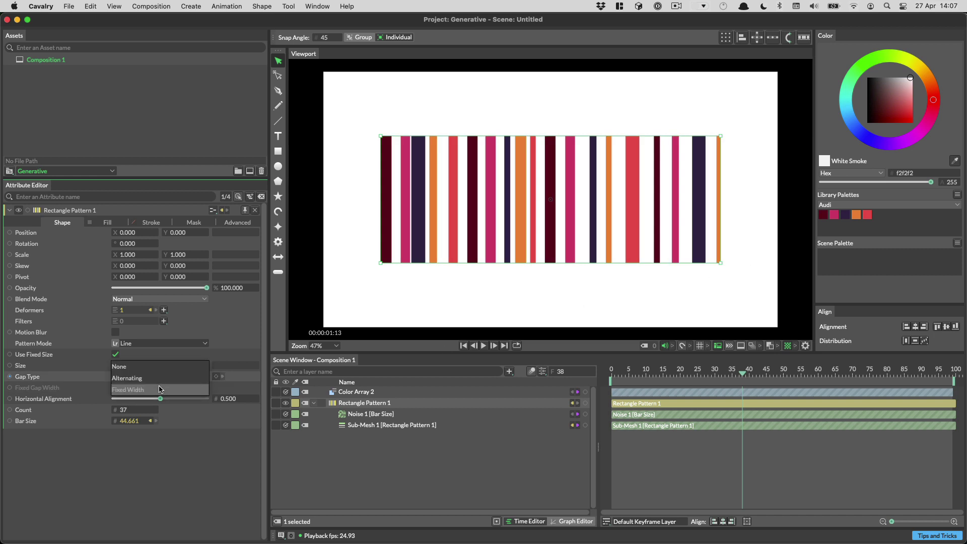
{"action": "left_click", "coordinate": [135, 367]}
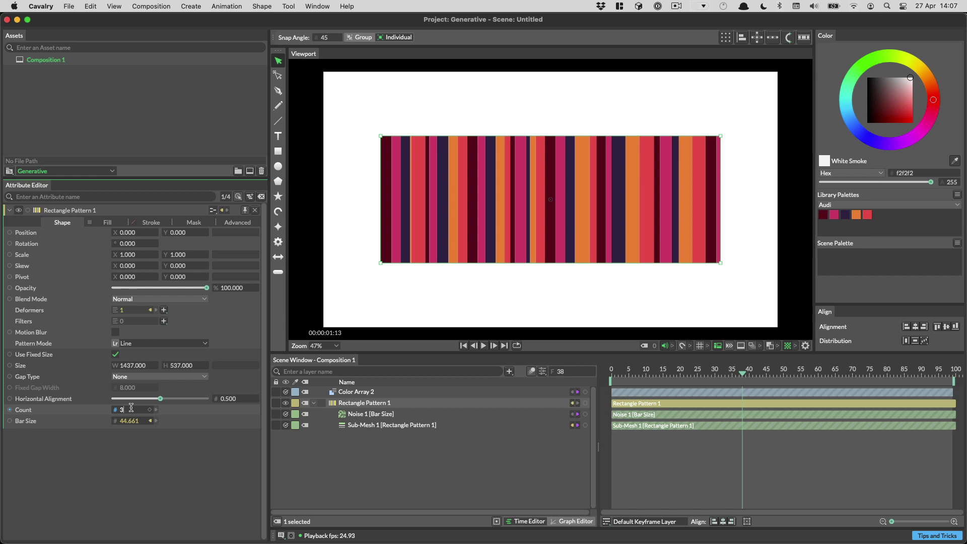
{"action": "left_click", "coordinate": [677, 250]}
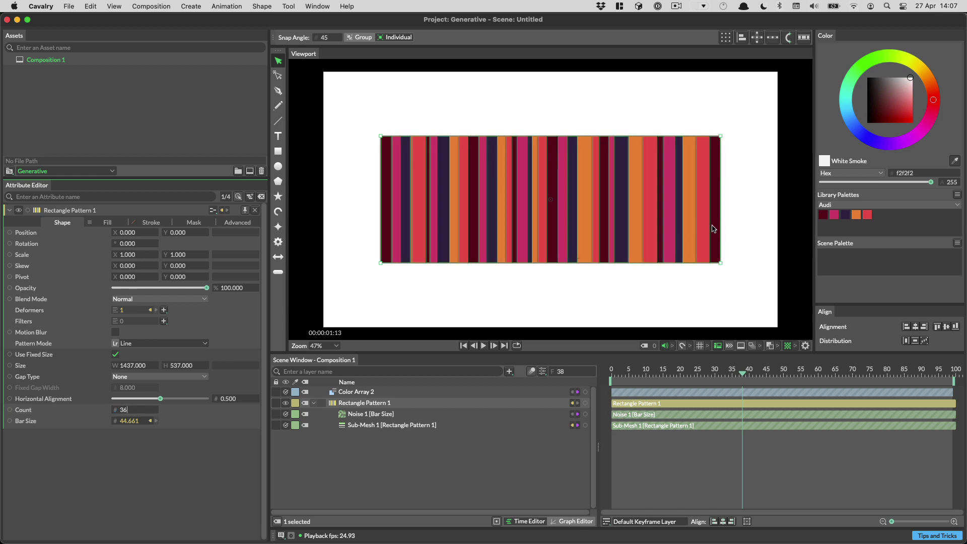
{"action": "left_click", "coordinate": [139, 377]}
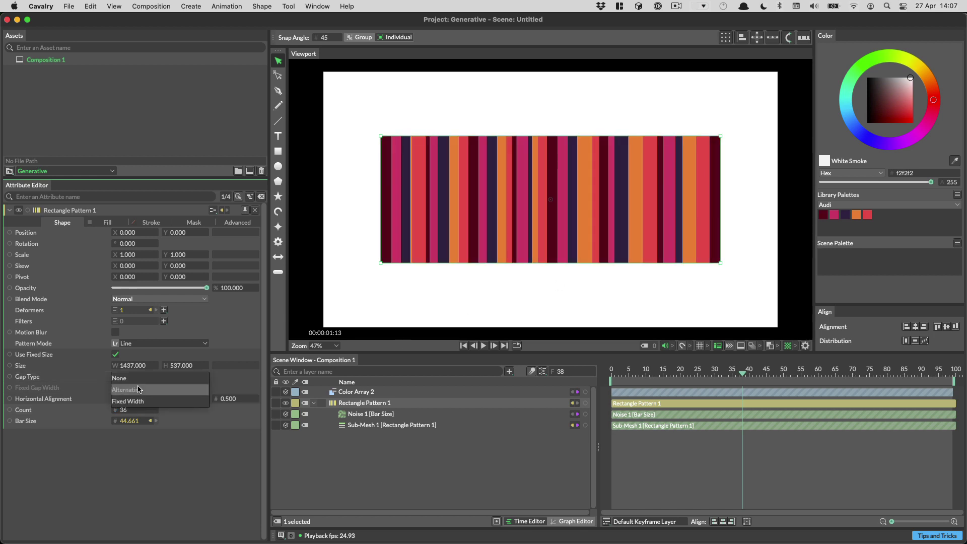
{"action": "left_click", "coordinate": [126, 390]}
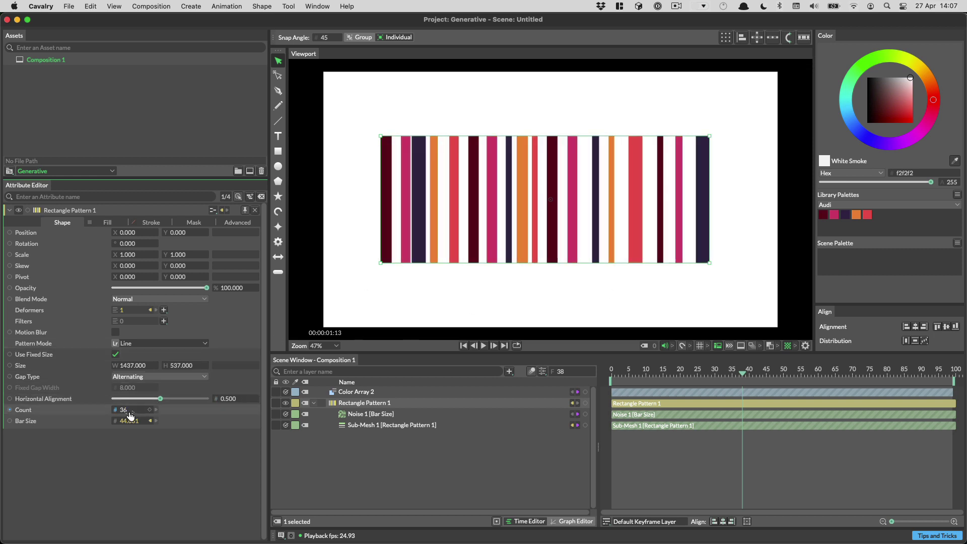
{"action": "scroll", "coordinate": [129, 409], "scroll_direction": "up", "scroll_amount": 1}
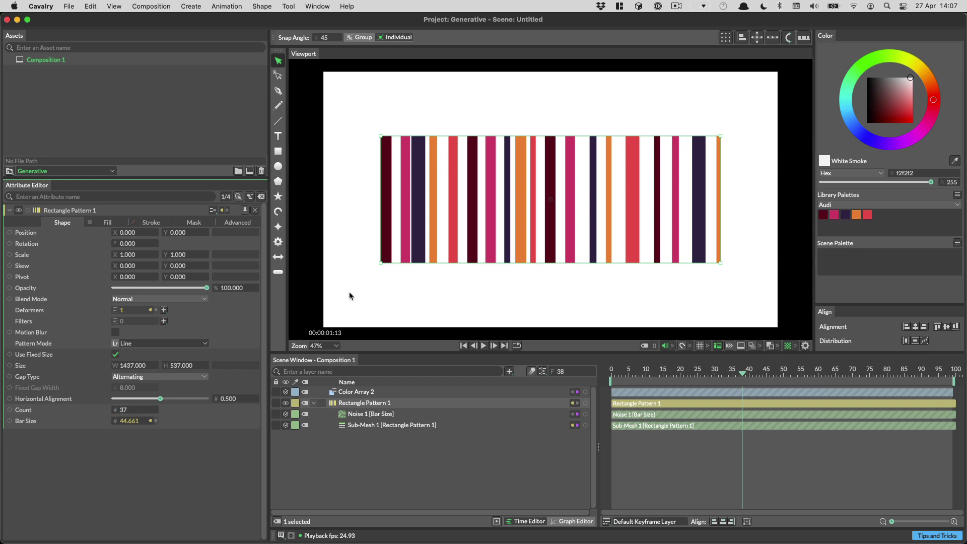
Switch to Ring mode with Count 36, try Fixed Angle gaps, then Gap Type None, and preview playback
{"action": "left_click", "coordinate": [143, 344]}
{"action": "left_click", "coordinate": [147, 375]}
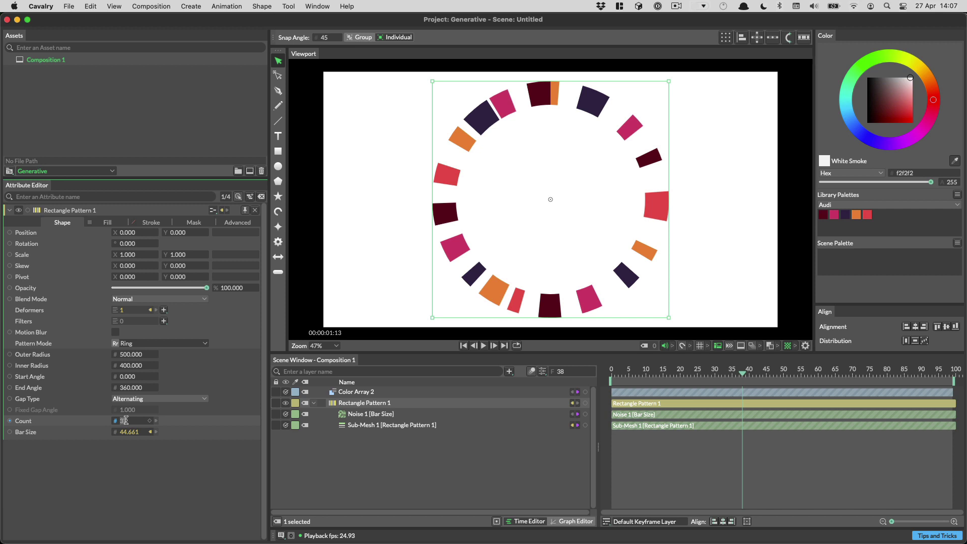
{"action": "type", "text": "36"}
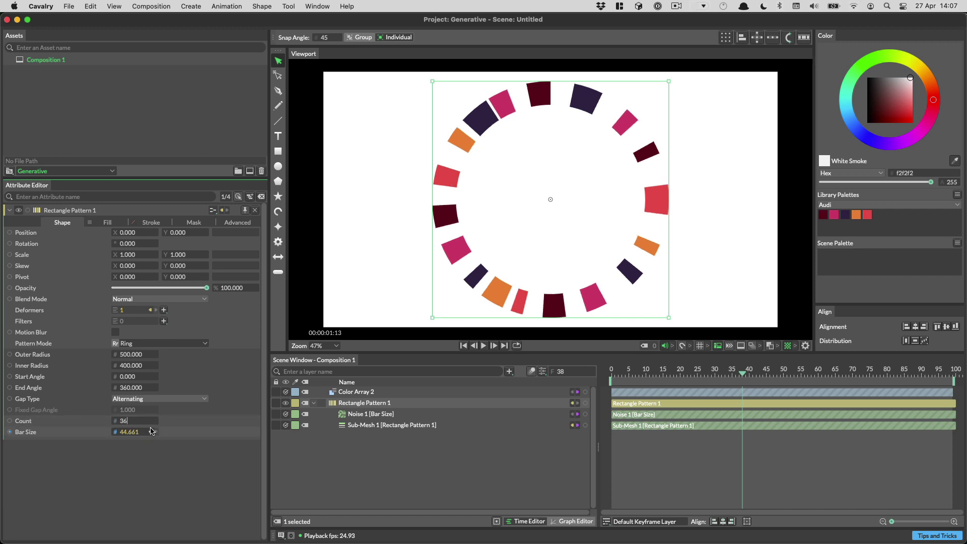
{"action": "left_click", "coordinate": [142, 399]}
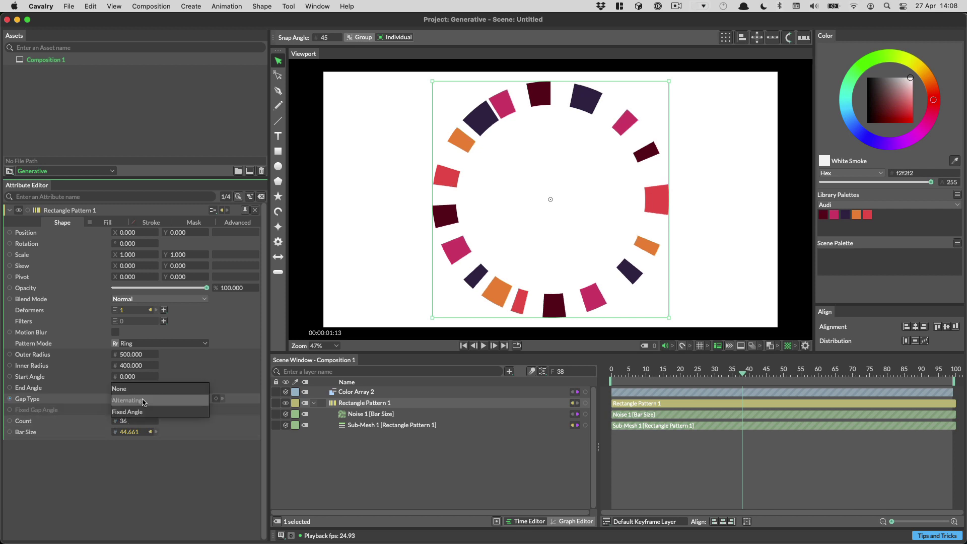
{"action": "left_click", "coordinate": [142, 411]}
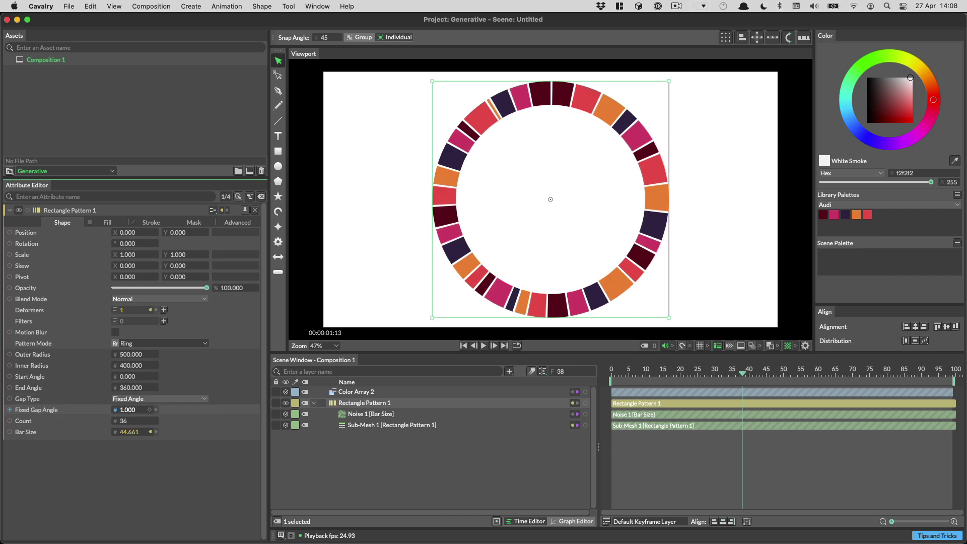
{"action": "mouse_move", "coordinate": [142, 411]}
{"action": "left_mouse_down"}
{"action": "mouse_move", "coordinate": [162, 411]}
{"action": "mouse_move", "coordinate": [132, 412]}
{"action": "left_mouse_up"}
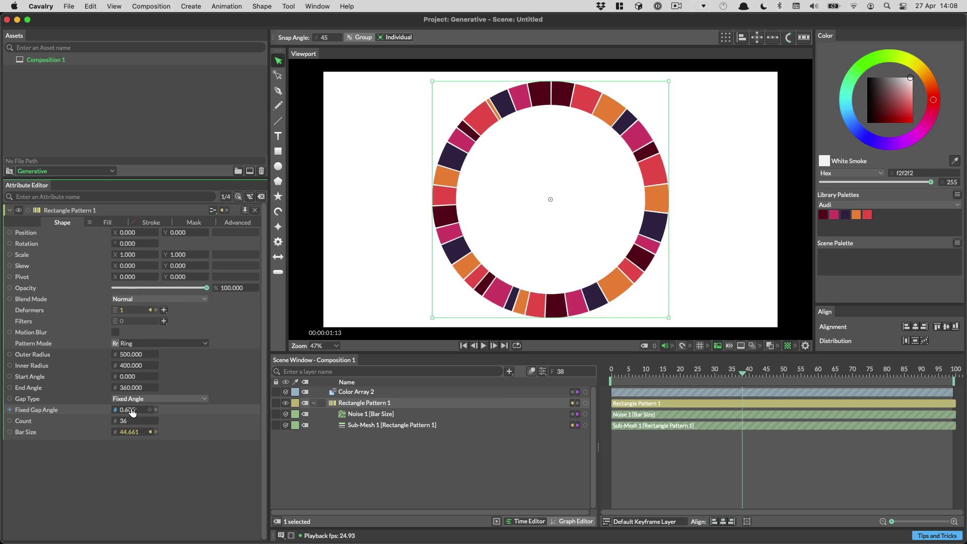
{"action": "left_click", "coordinate": [132, 399]}
{"action": "left_click", "coordinate": [132, 377]}
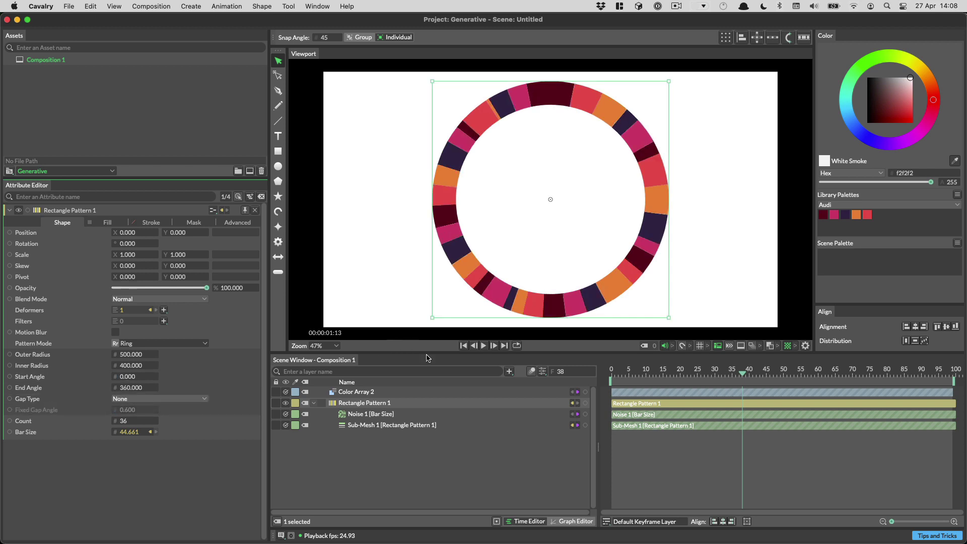
{"action": "left_click", "coordinate": [486, 345]}
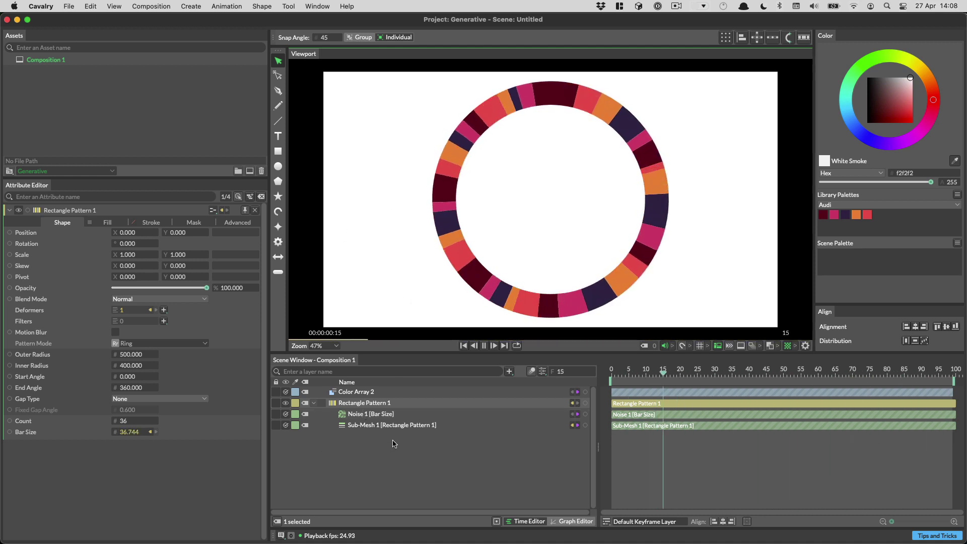
{"action": "left_click", "coordinate": [482, 347]}
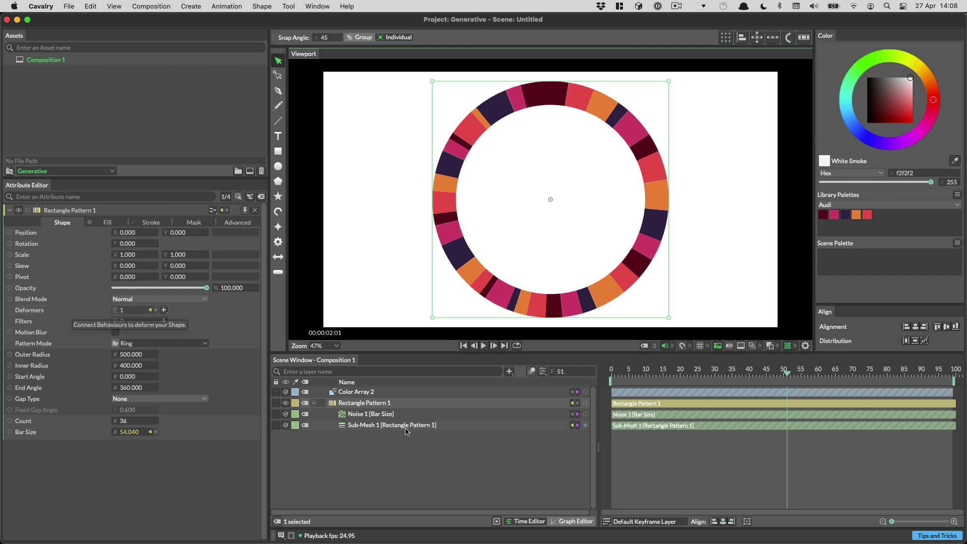
Add a Value Array layer and give it four entries: 200, 100, 30, 30
{"action": "left_click", "coordinate": [415, 447]}
{"action": "key", "text": "Tab"}
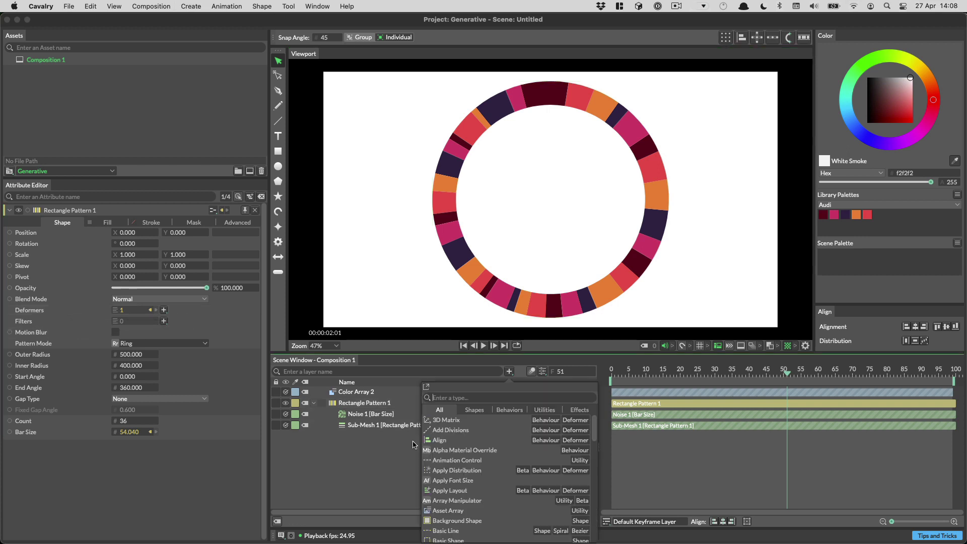
{"action": "type", "text": "array"}
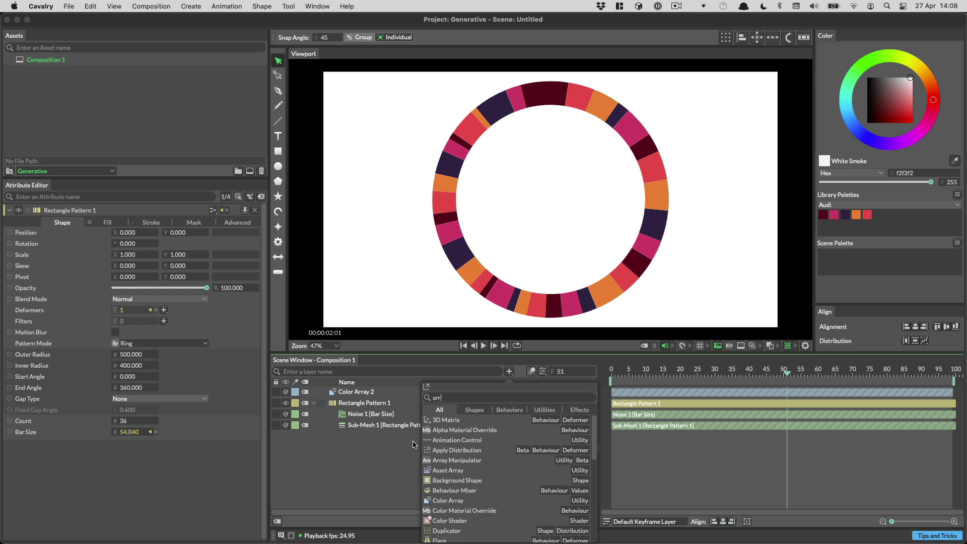
{"action": "left_click", "coordinate": [492, 501]}
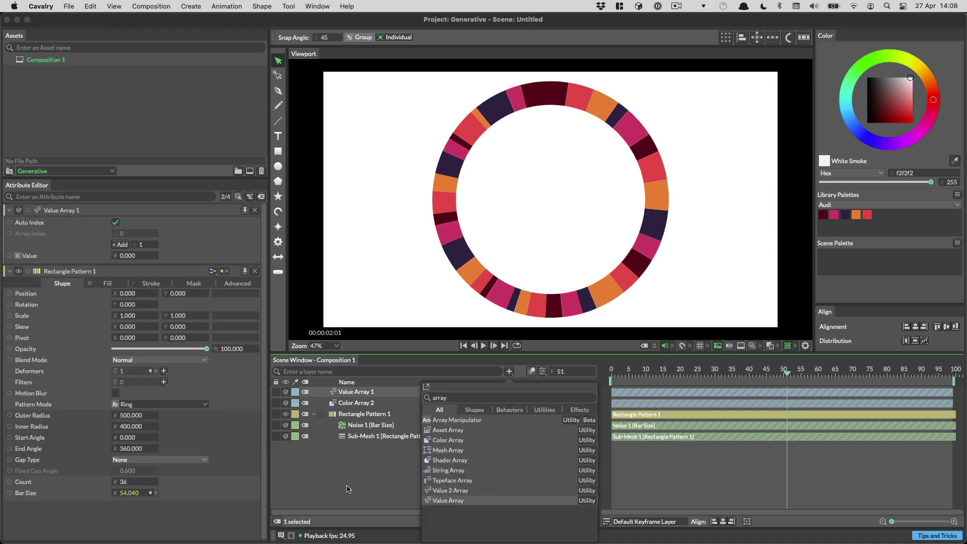
{"action": "triple_click", "coordinate": [122, 244]}
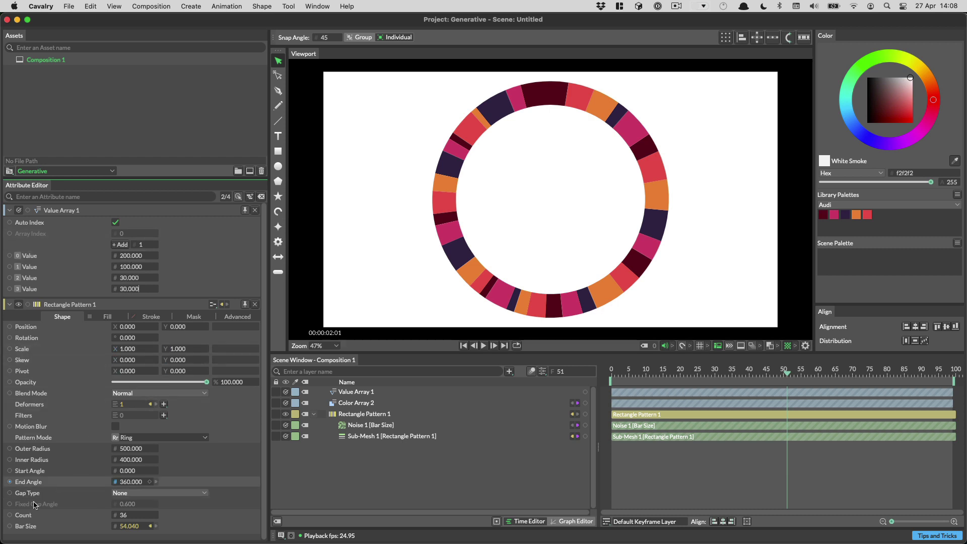
Disconnect the Noise from Bar Size and set the ring Count to 4
{"action": "left_click", "coordinate": [156, 526]}
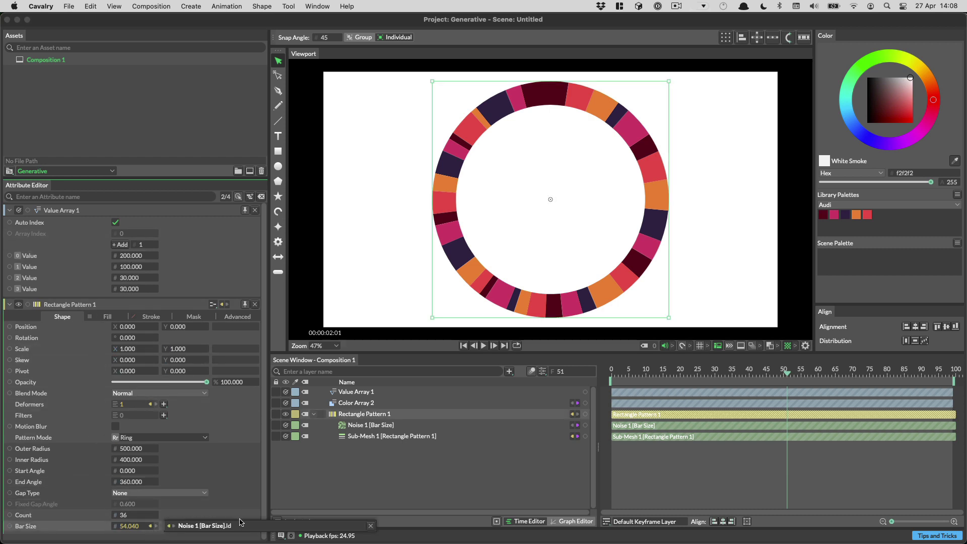
{"action": "left_click", "coordinate": [370, 527]}
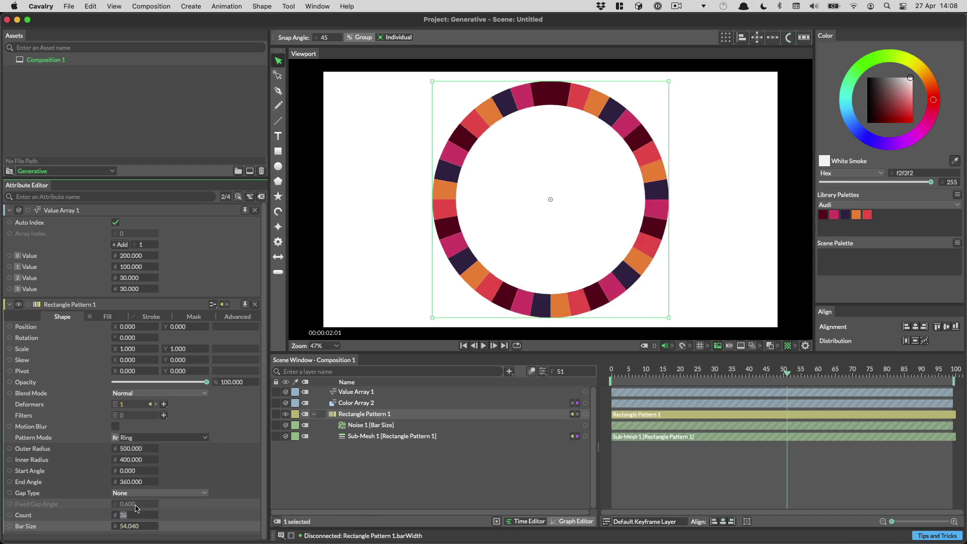
{"action": "type", "text": "4"}
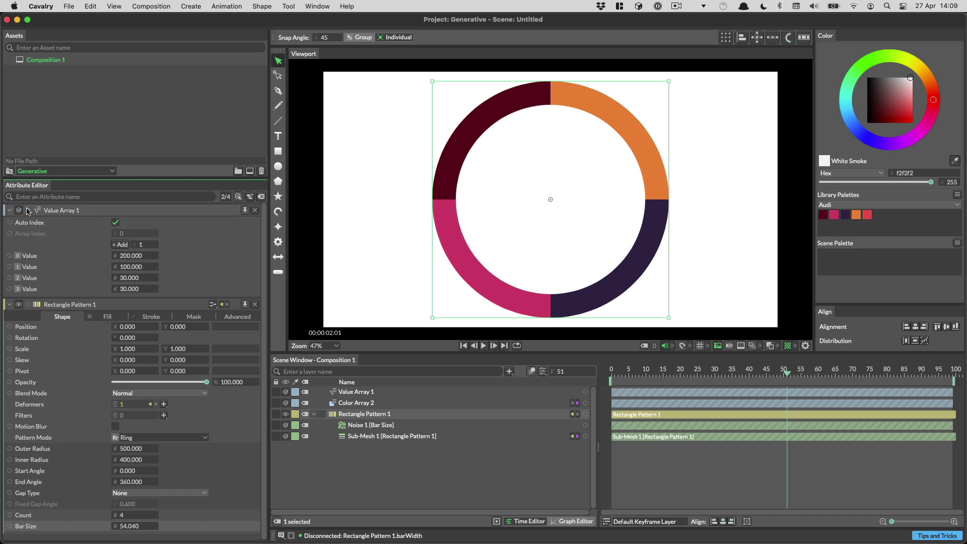
Link Value Array 1 to Bar Size and raise its second value to 843
{"action": "left_click_drag", "start_coordinate": [29, 211], "coordinate": [56, 526]}
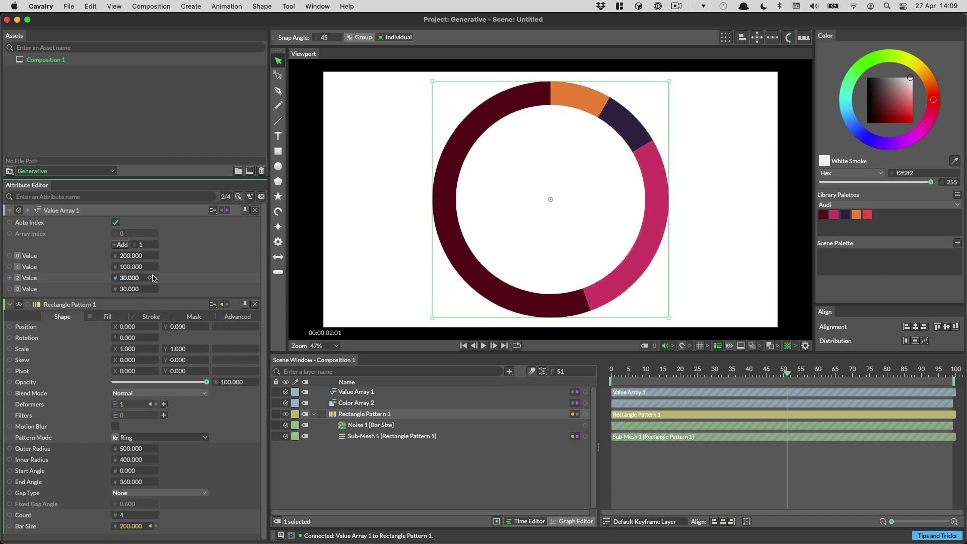
{"action": "left_click_drag", "start_coordinate": [138, 271], "coordinate": [257, 267]}
{"action": "left_click", "coordinate": [91, 256]}
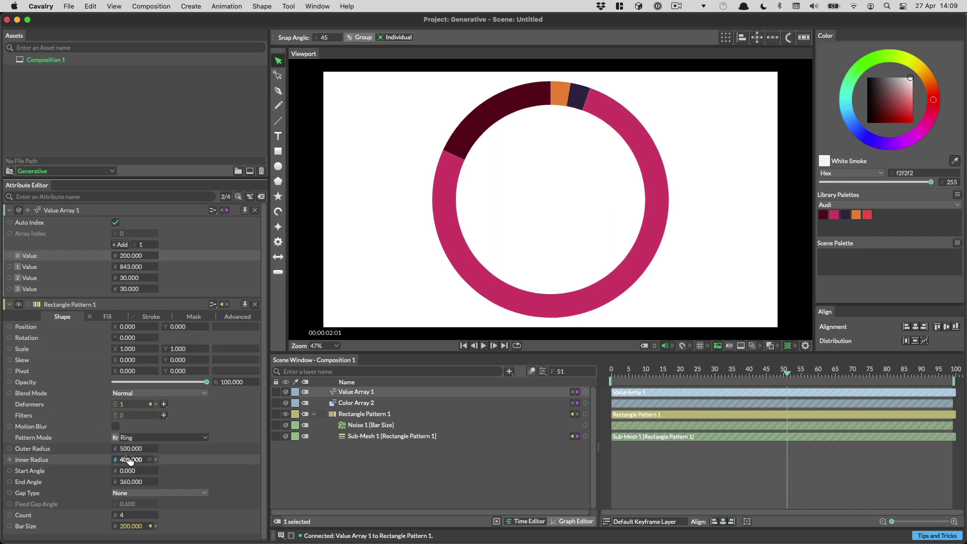
Set the pattern's Inner Radius to 0 to close the ring's centre
{"action": "left_click_drag", "start_coordinate": [134, 462], "coordinate": [32, 462]}
{"action": "left_click", "coordinate": [137, 459]}
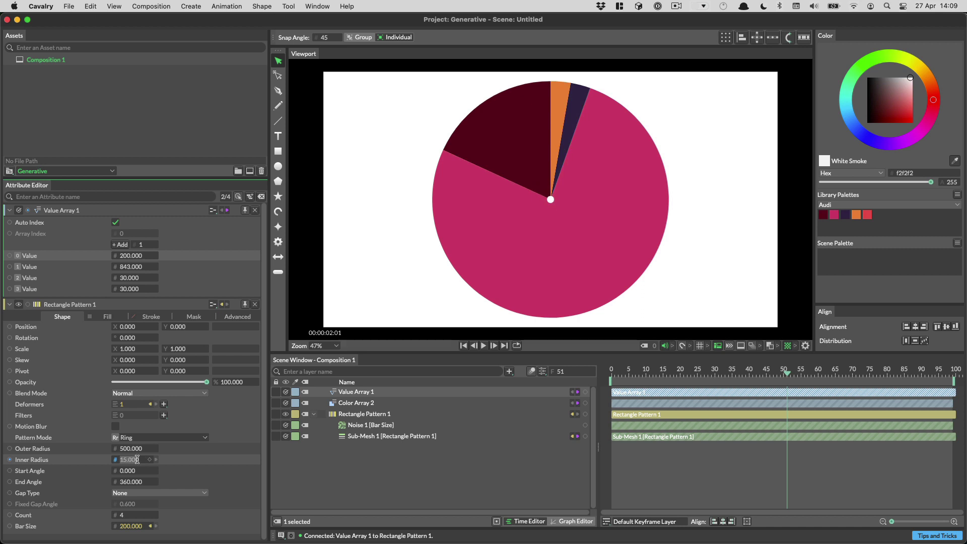
{"action": "type", "text": "0"}
{"action": "key", "text": "Return"}
Preview a partial pie by scrubbing Start Angle, then return it to 0
{"action": "left_click_drag", "start_coordinate": [30, 471], "coordinate": [121, 470]}
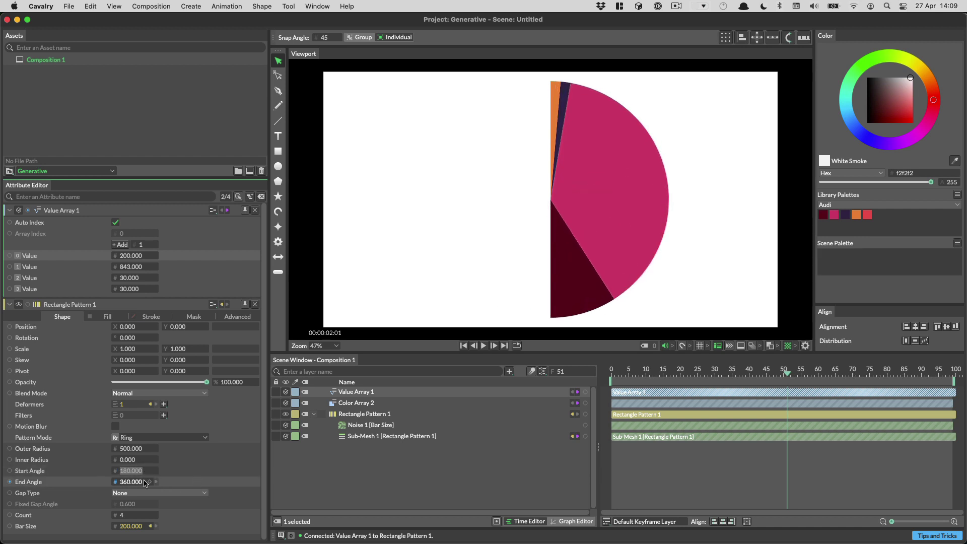
{"action": "left_click", "coordinate": [101, 472]}
{"action": "left_click", "coordinate": [130, 470]}
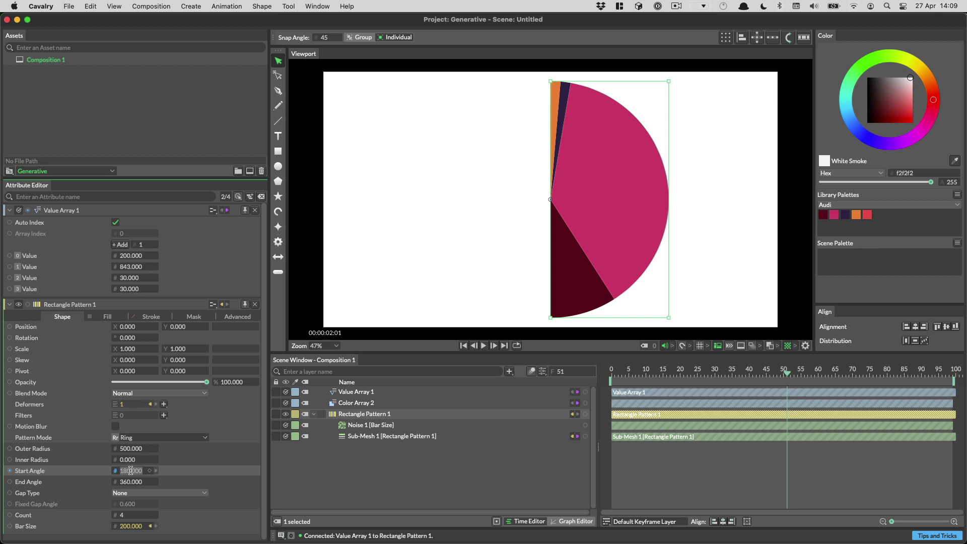
{"action": "key", "text": "Return"}
{"action": "left_click", "coordinate": [677, 163]}
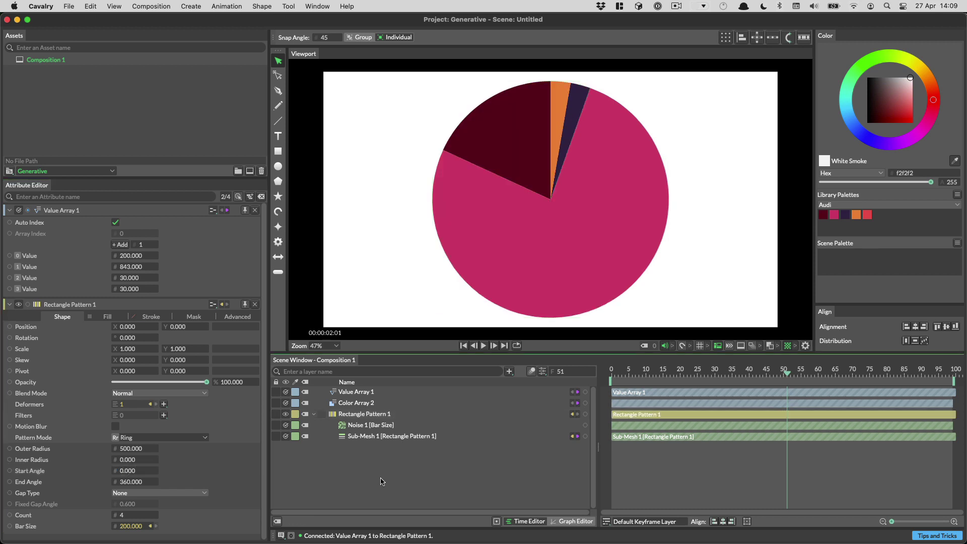